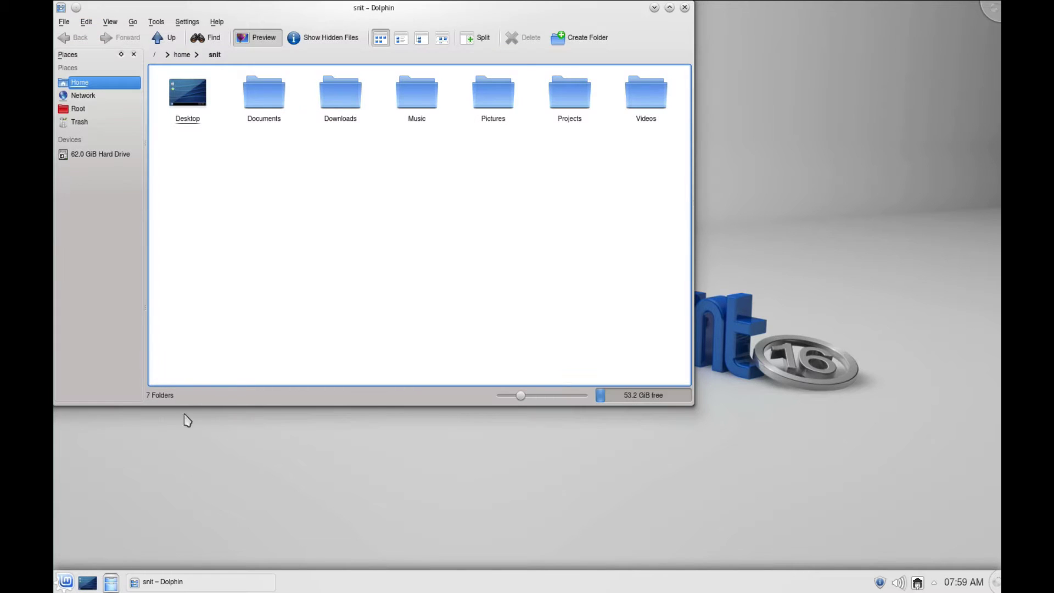
# Open the Desktop, shift the Dolphin window right, and create a folder named Dog
pyautogui.click(188, 93)
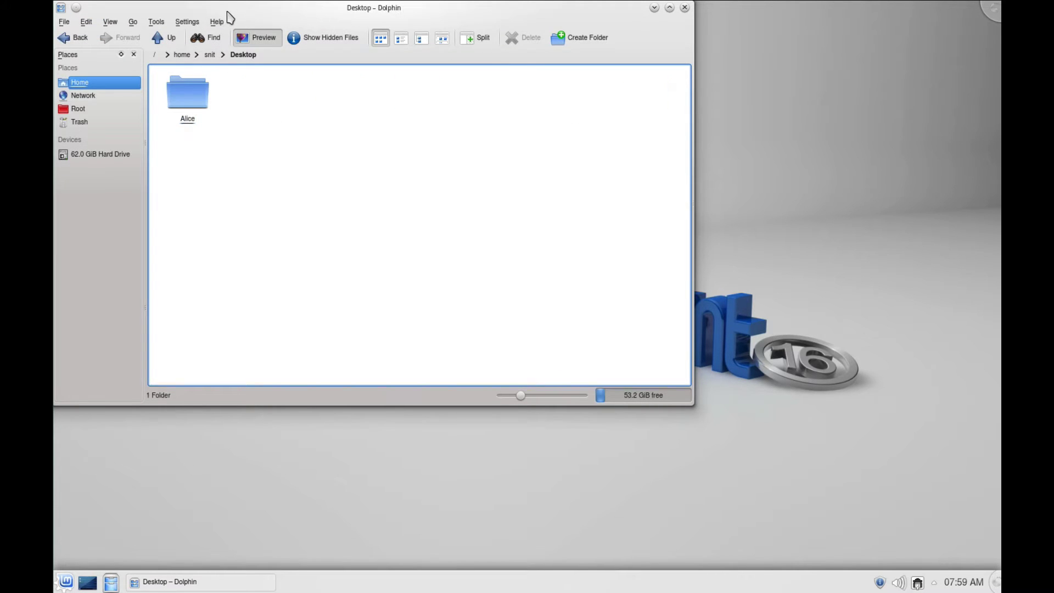
pyautogui.moveTo(229, 8); pyautogui.dragTo(341, 39)
pyautogui.moveTo(407, 47); pyautogui.dragTo(408, 50)
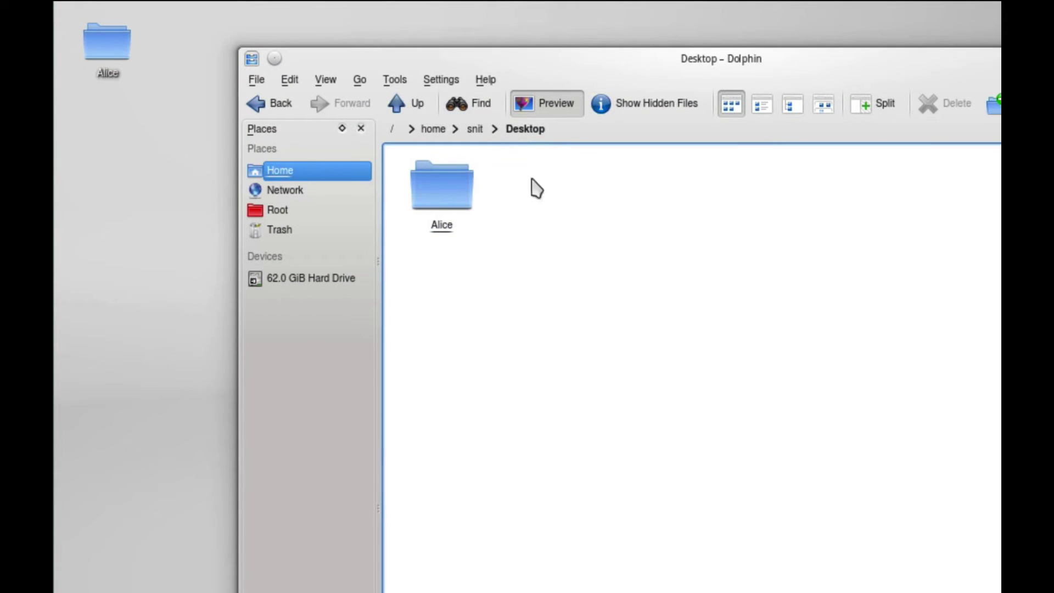
pyautogui.press('F10')
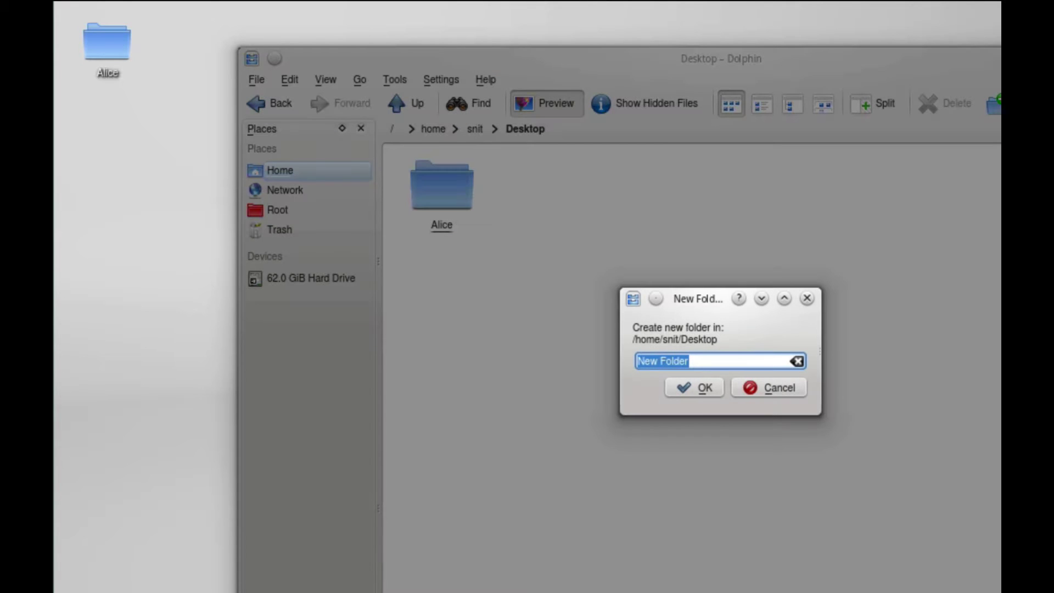
pyautogui.write('Dog')
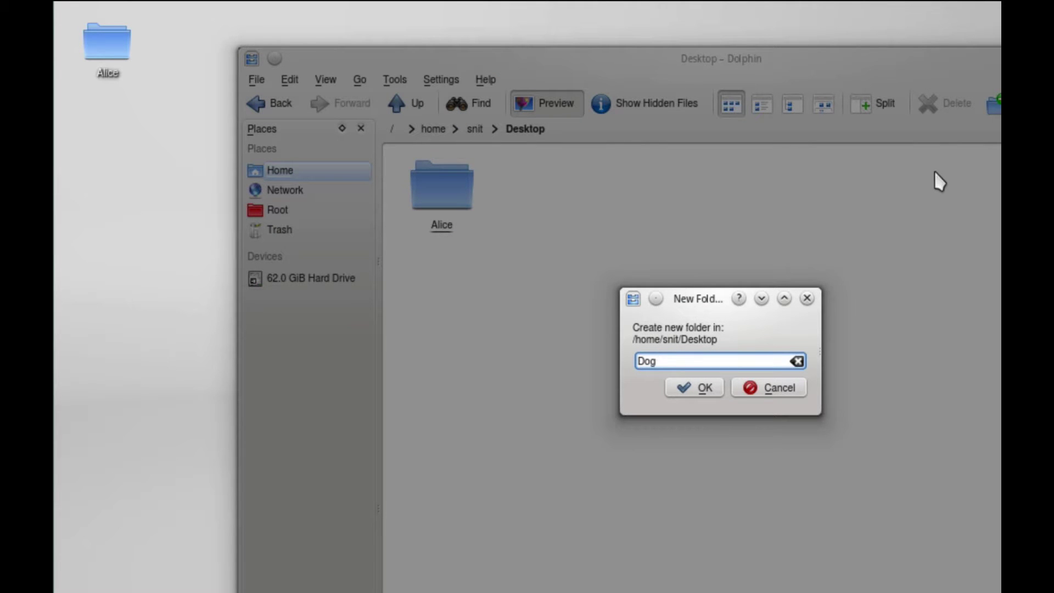
pyautogui.press('Return')
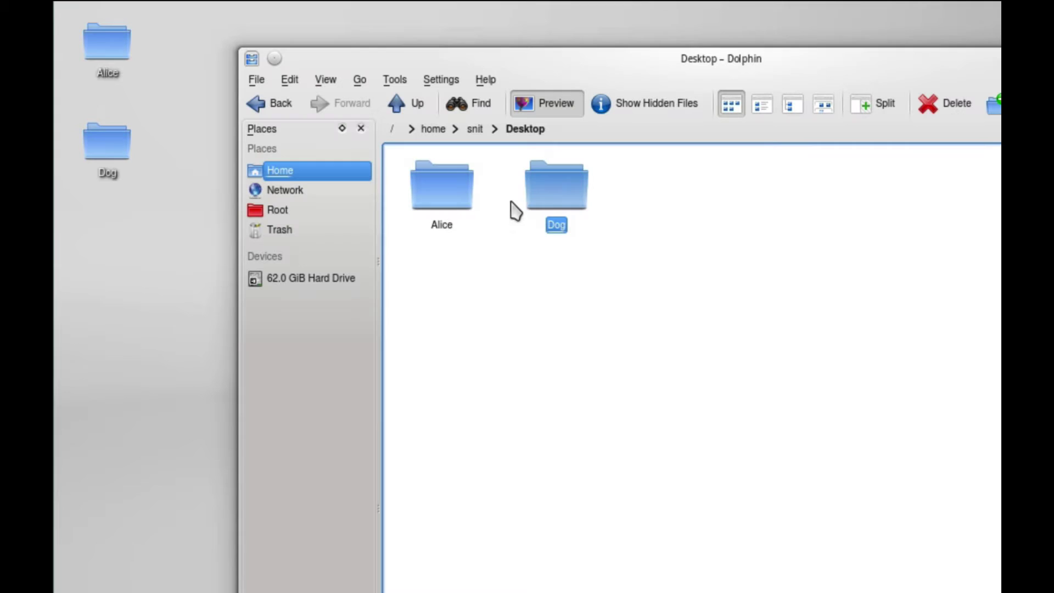
# Open the Dog folder and create a Cat folder inside it
pyautogui.click(538, 200)
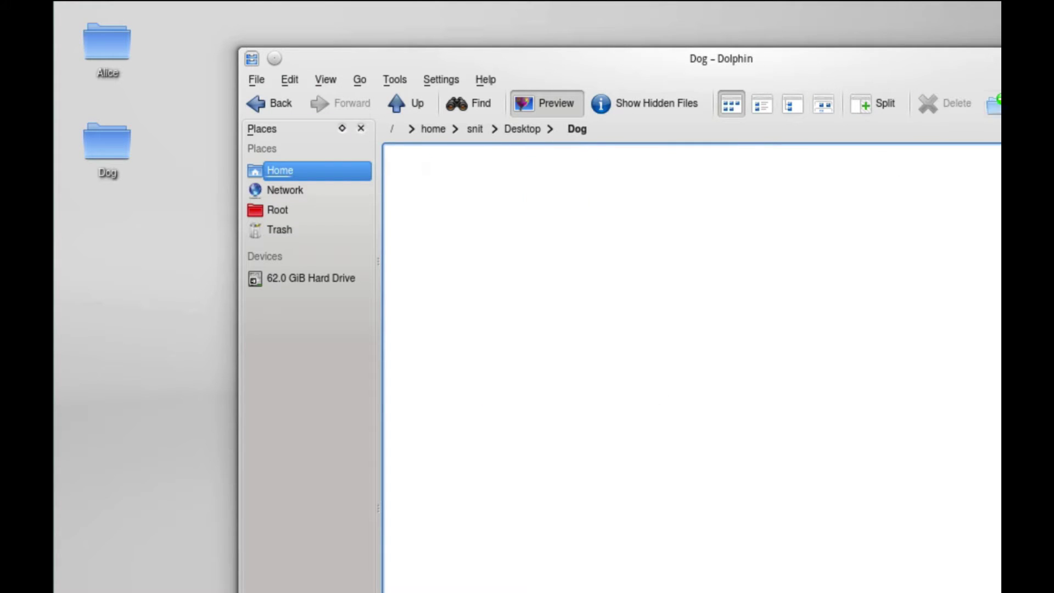
pyautogui.click(994, 104)
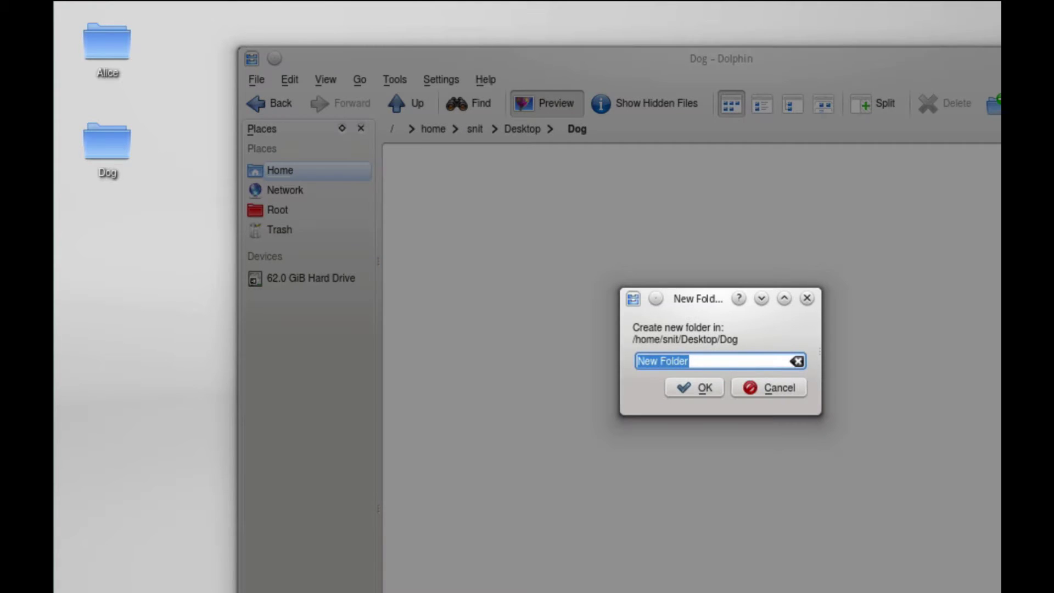
pyautogui.write('Cat')
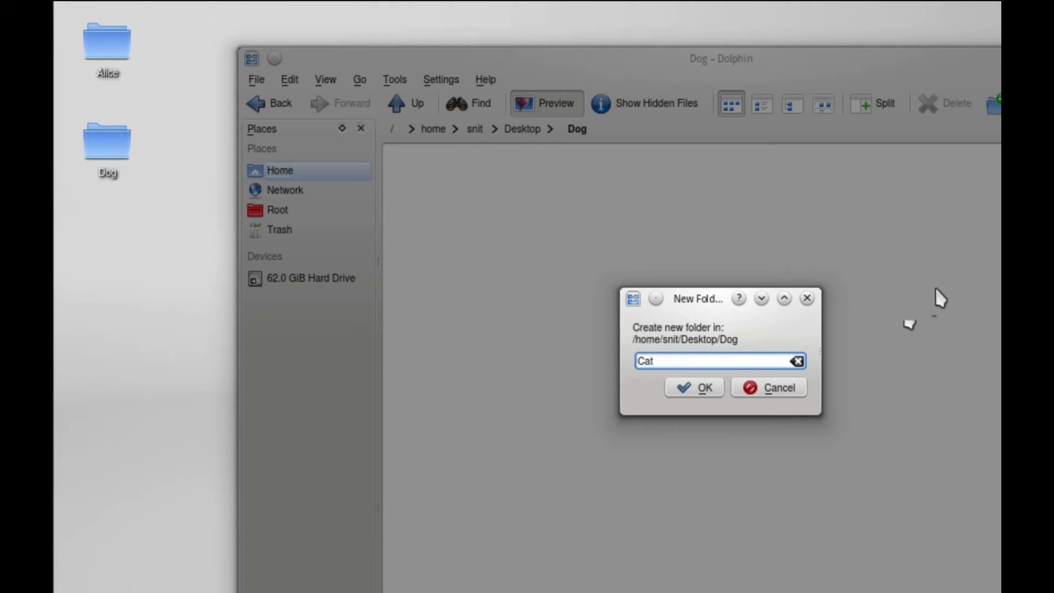
pyautogui.click(696, 387)
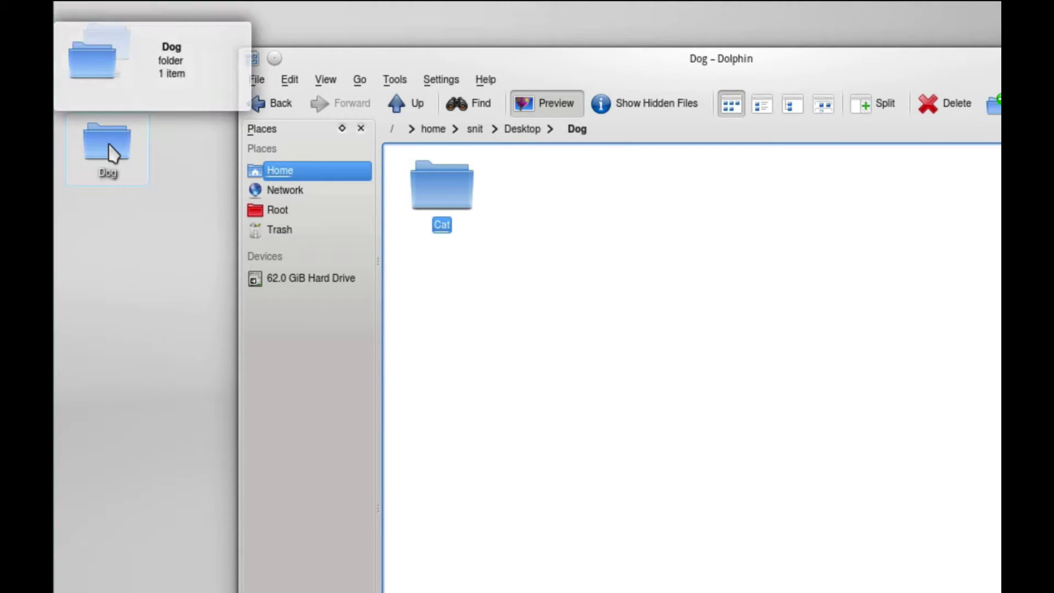
# Select the Cat folder inside Dog, delete it, and confirm the deletion
pyautogui.moveTo(113, 154)
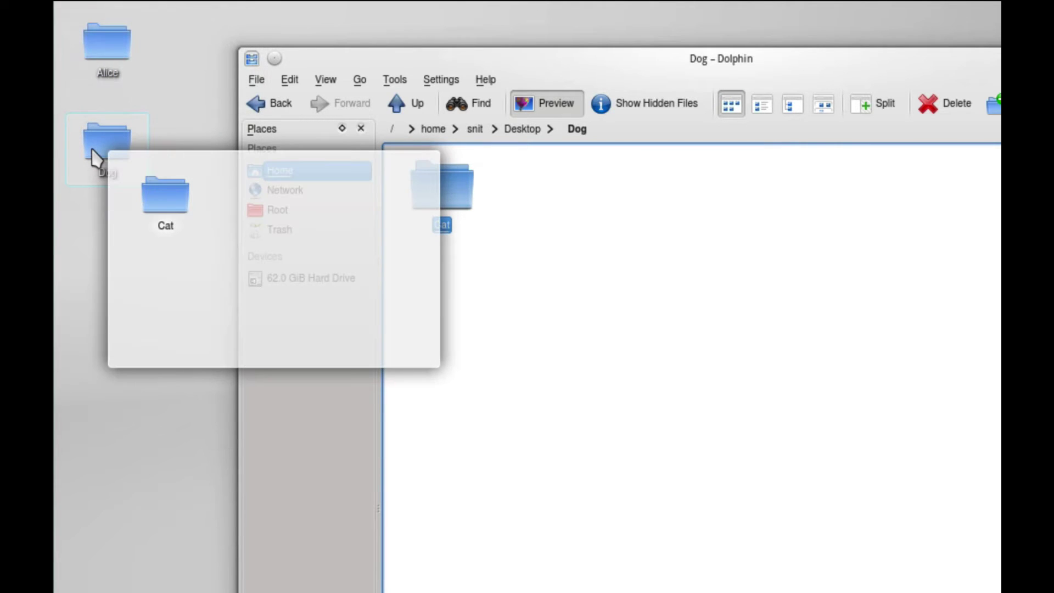
pyautogui.moveTo(151, 203)
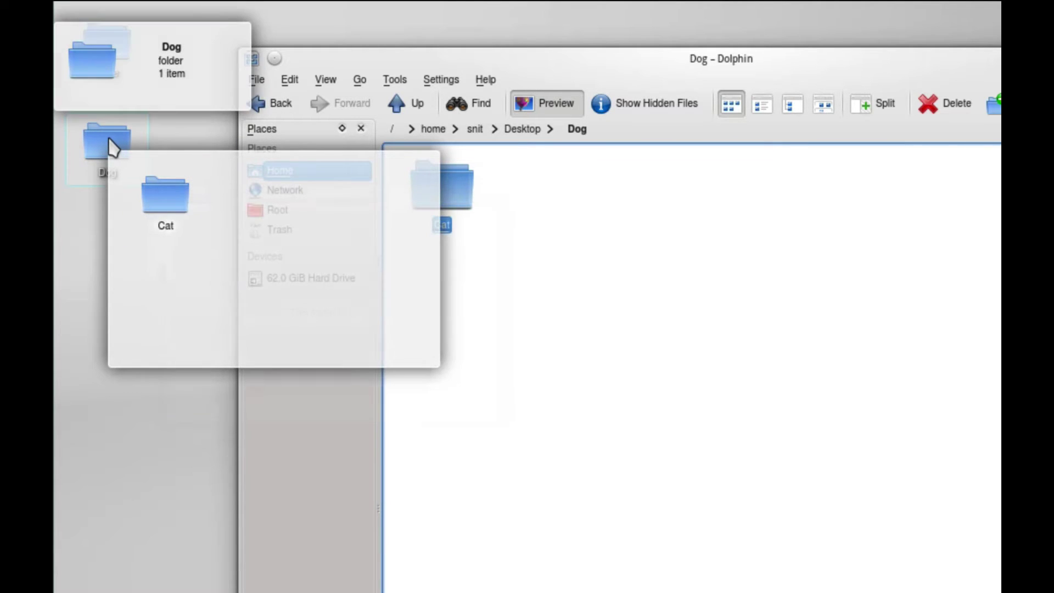
pyautogui.click(456, 201)
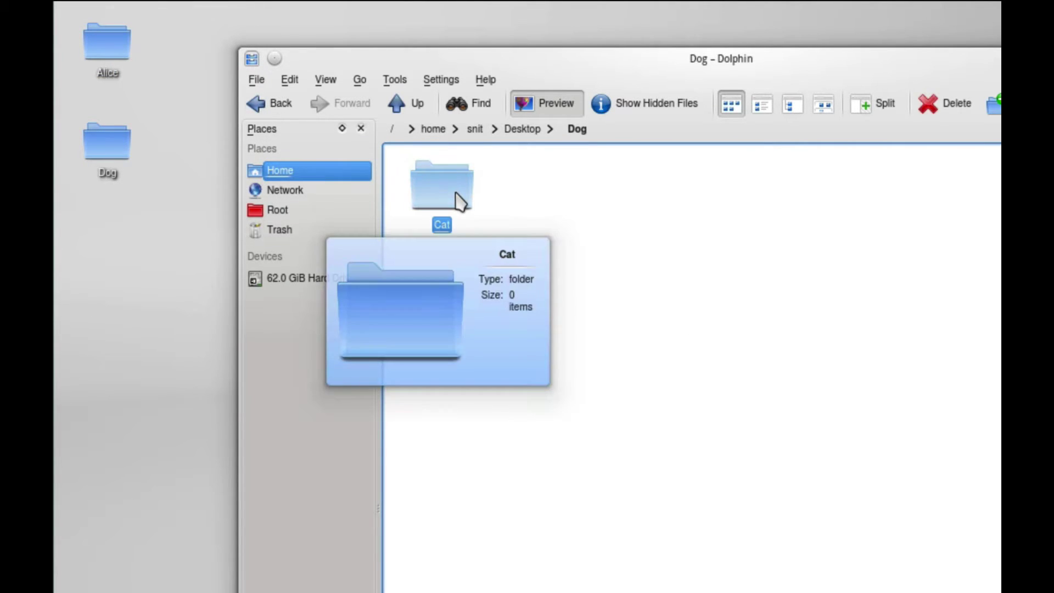
pyautogui.click(955, 105)
pyautogui.click(742, 506)
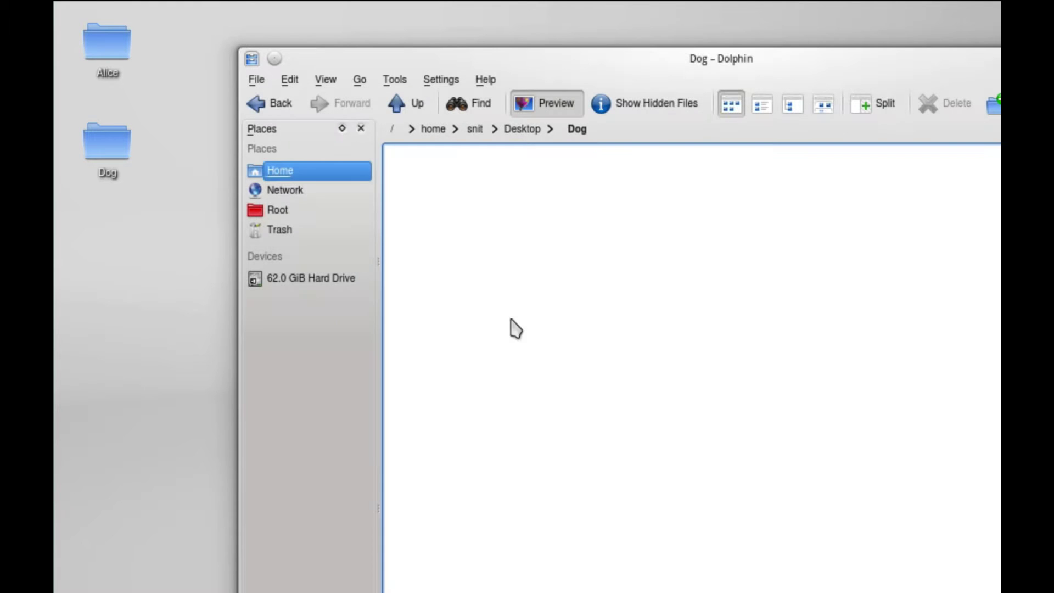
pyautogui.moveTo(100, 155)
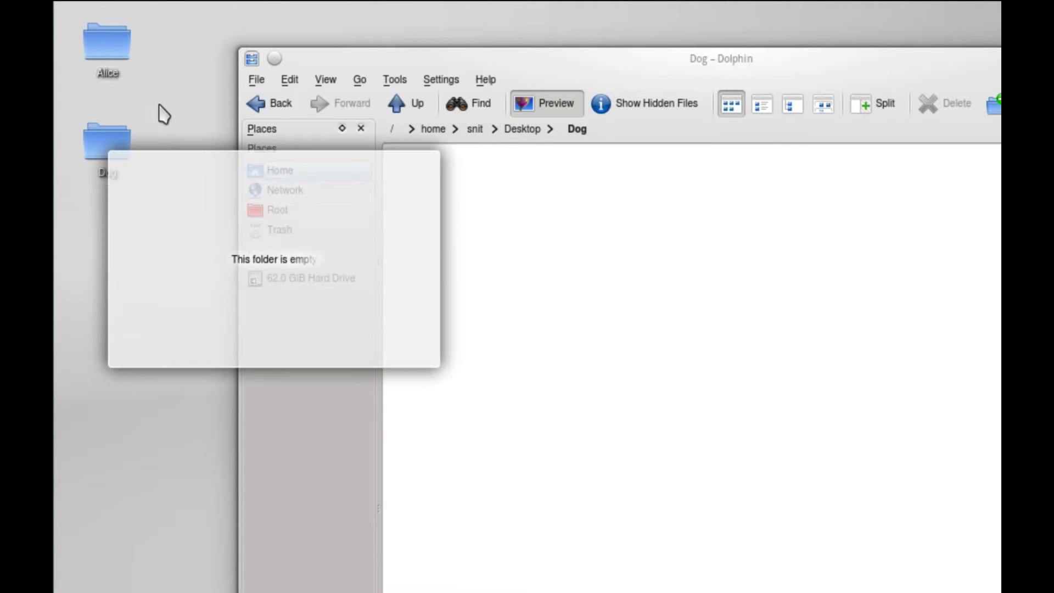
pyautogui.moveTo(119, 140)
pyautogui.moveTo(114, 62)
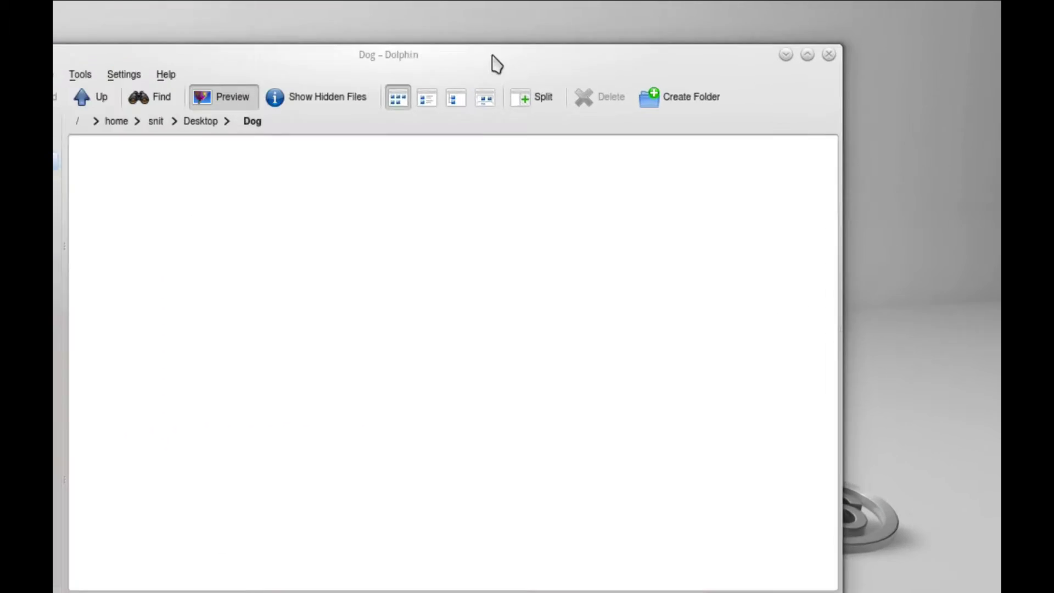
# Switch the Dolphin window to fullscreen from the title bar's More Actions menu
pyautogui.rightClick(572, 38)
pyautogui.moveTo(483, 247)
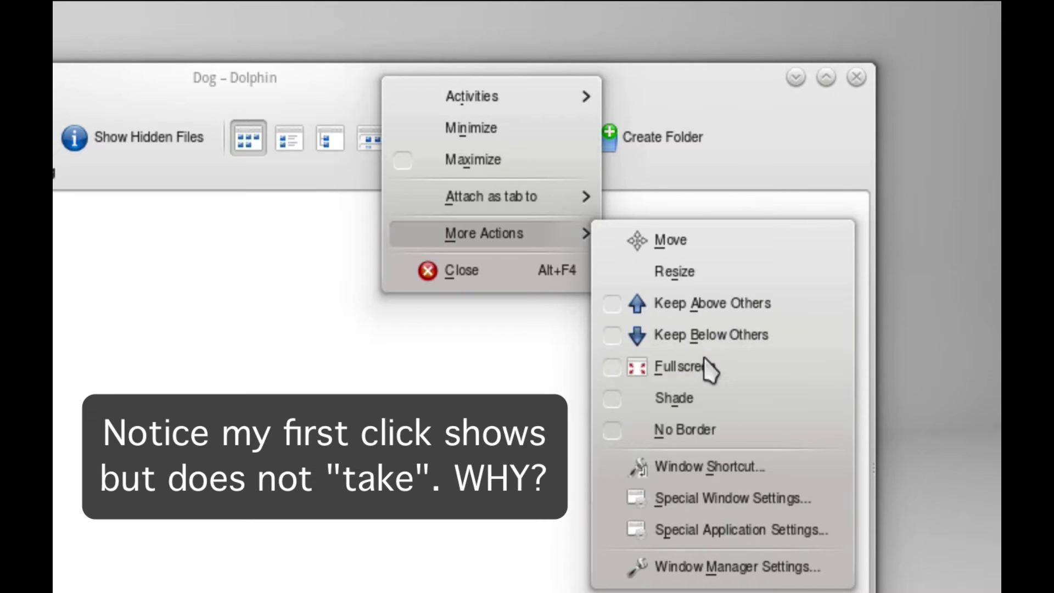
pyautogui.click(705, 364)
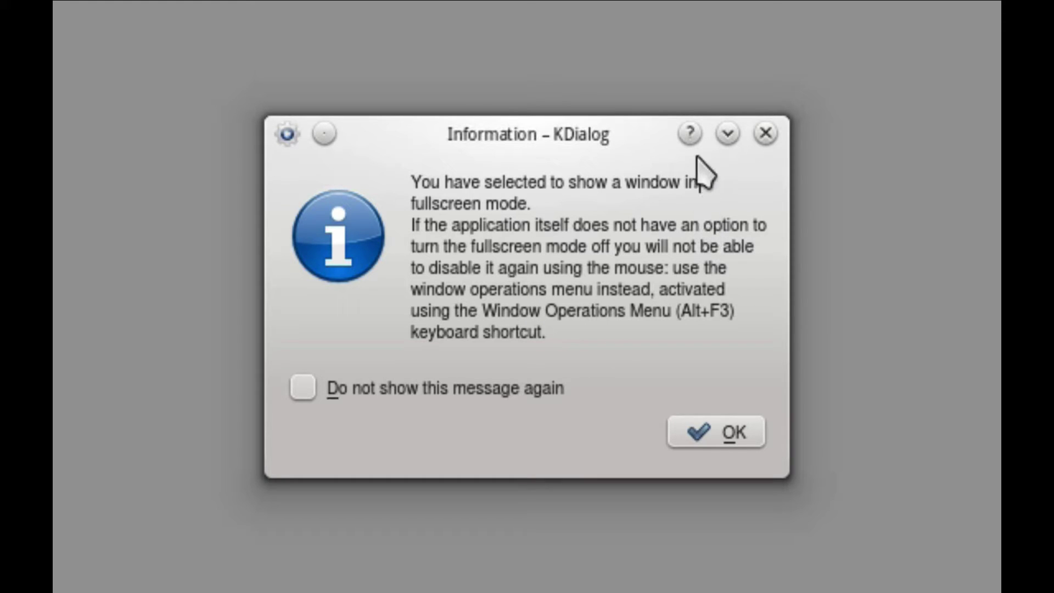
# Try the fullscreen notice's help button and window menu, then close the notice through that menu
pyautogui.click(689, 133)
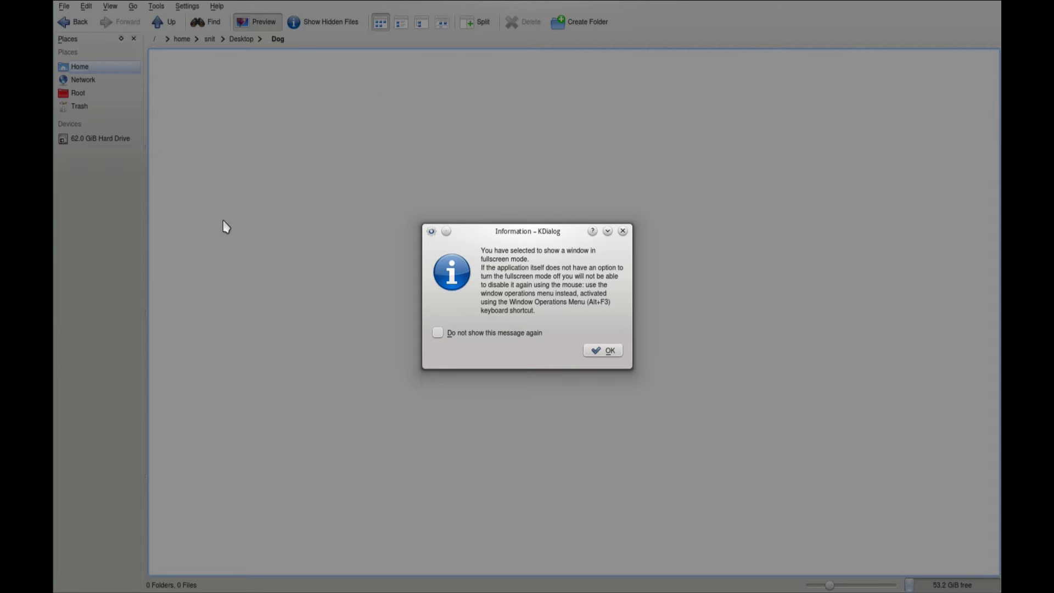
pyautogui.click(432, 231)
pyautogui.moveTo(454, 251)
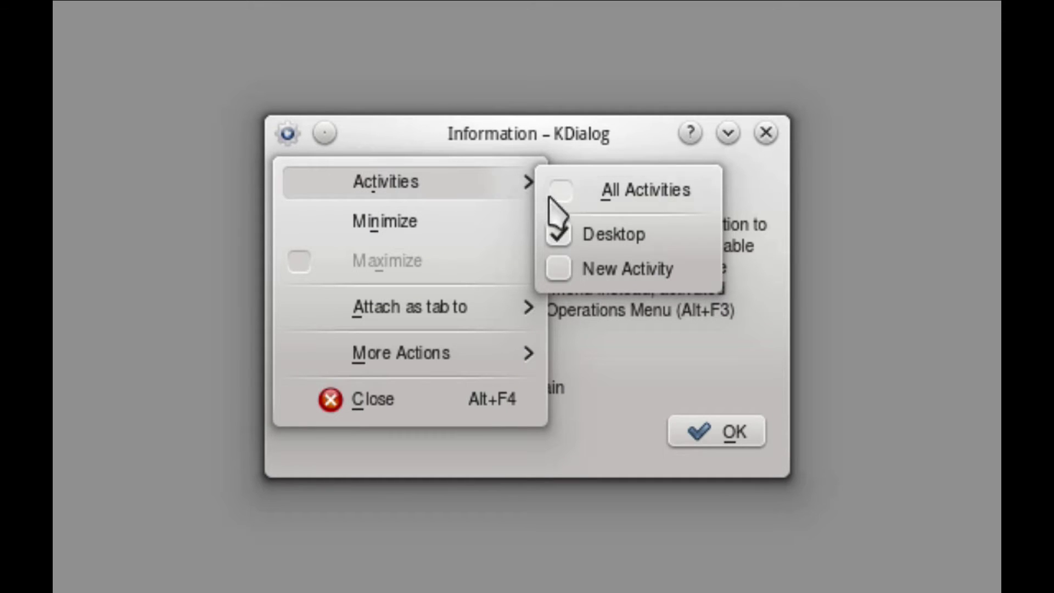
pyautogui.click(369, 141)
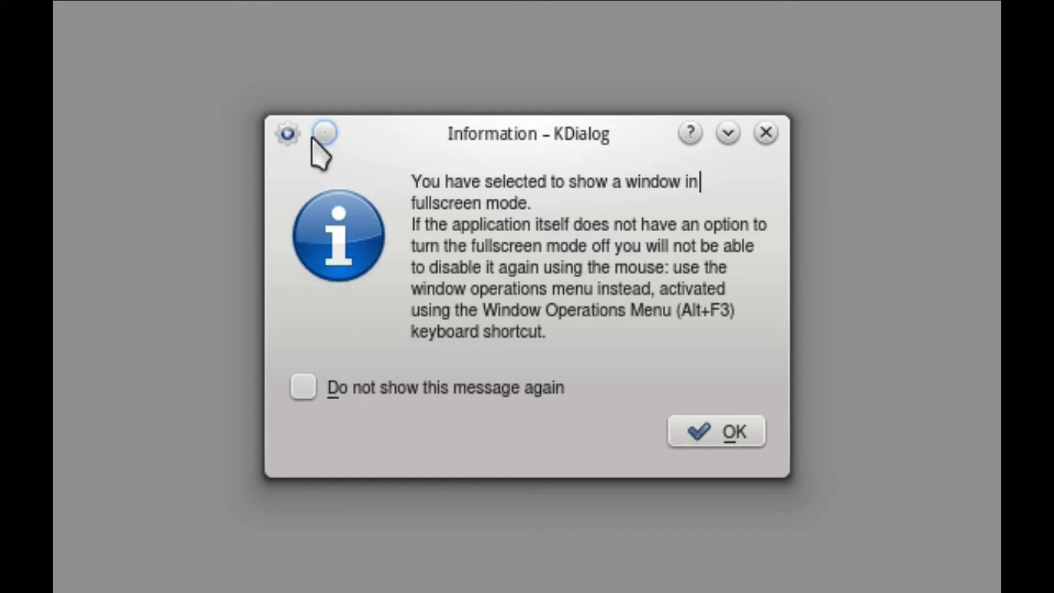
pyautogui.click(289, 138)
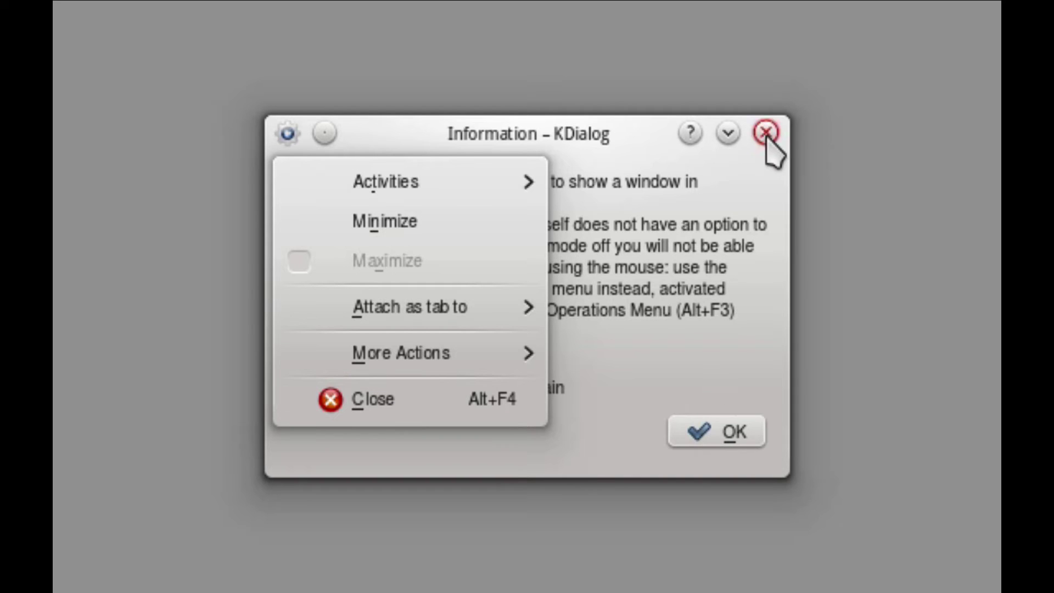
pyautogui.click(713, 382)
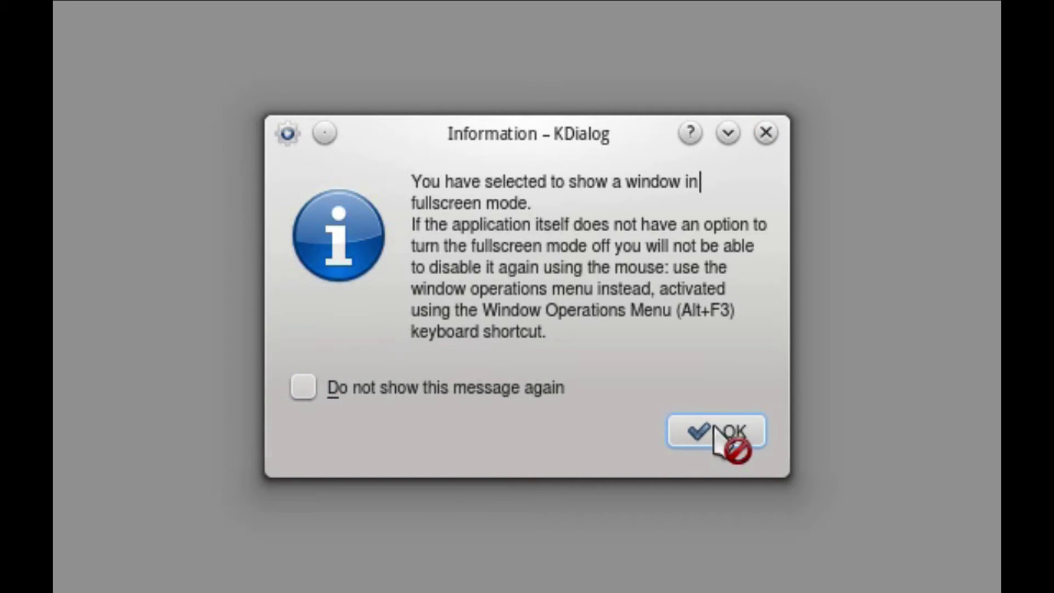
pyautogui.click(288, 135)
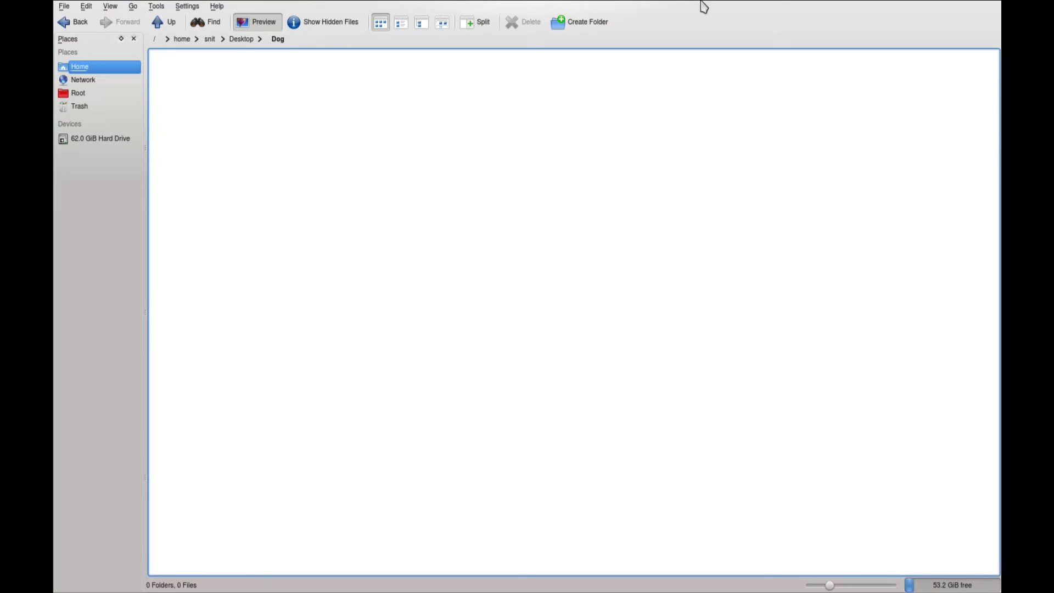
# Check the toolbar's right-click menu for window options, dismissing it unused twice
pyautogui.rightClick(718, 14)
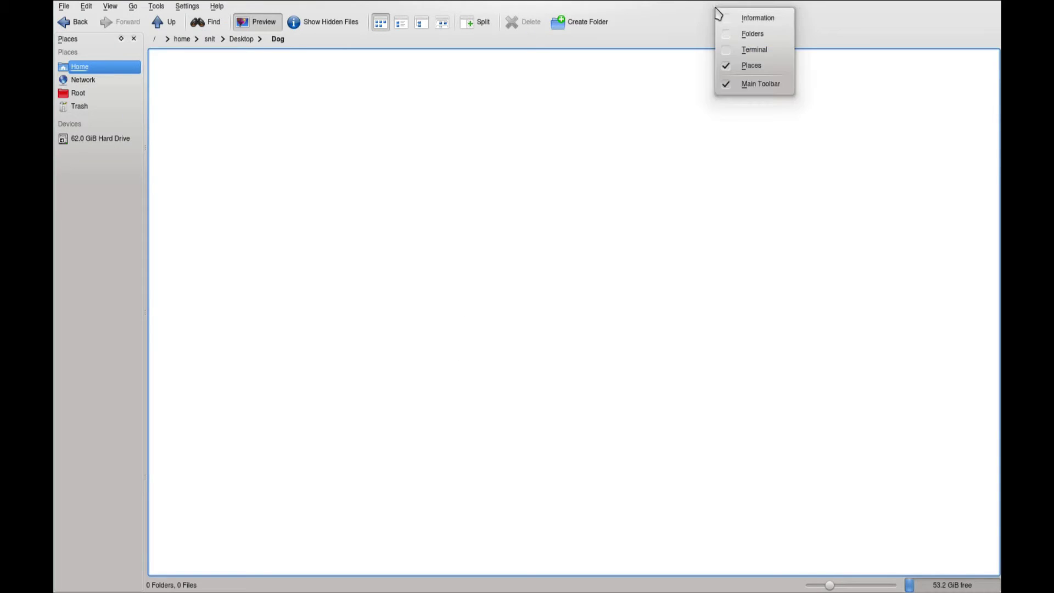
pyautogui.click(667, 22)
pyautogui.rightClick(666, 5)
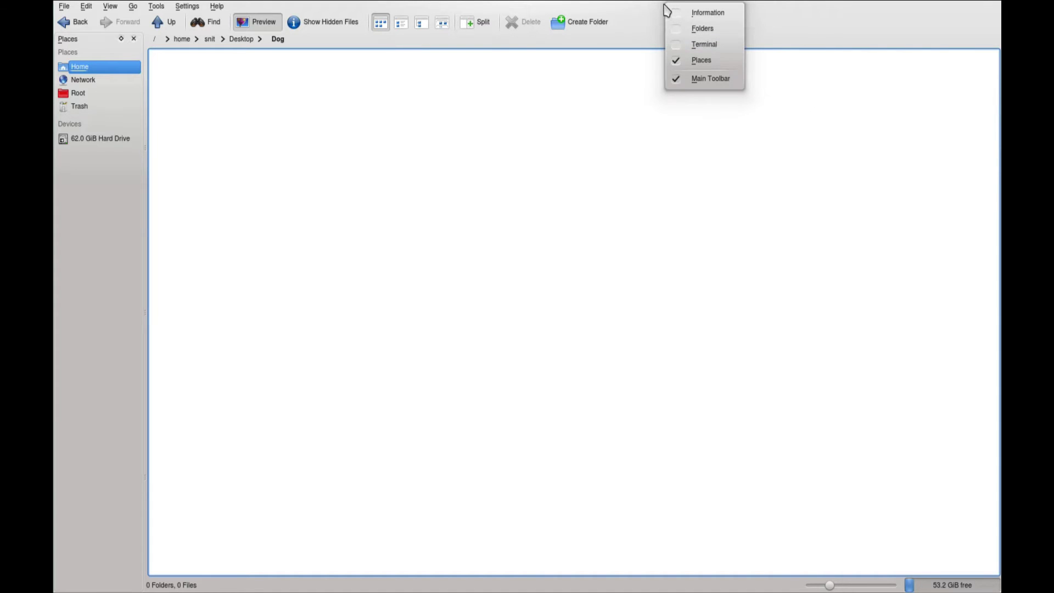
pyautogui.click(654, 10)
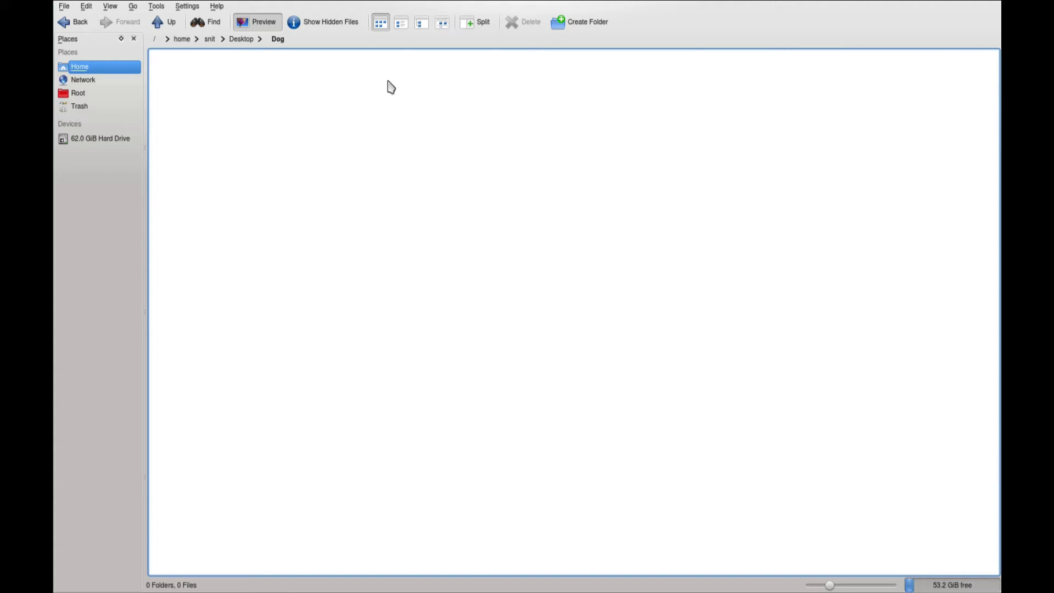
# Turn off fullscreen for Dolphin through the Alt+F3 window operations menu
pyautogui.hotkey('alt', 'F3')
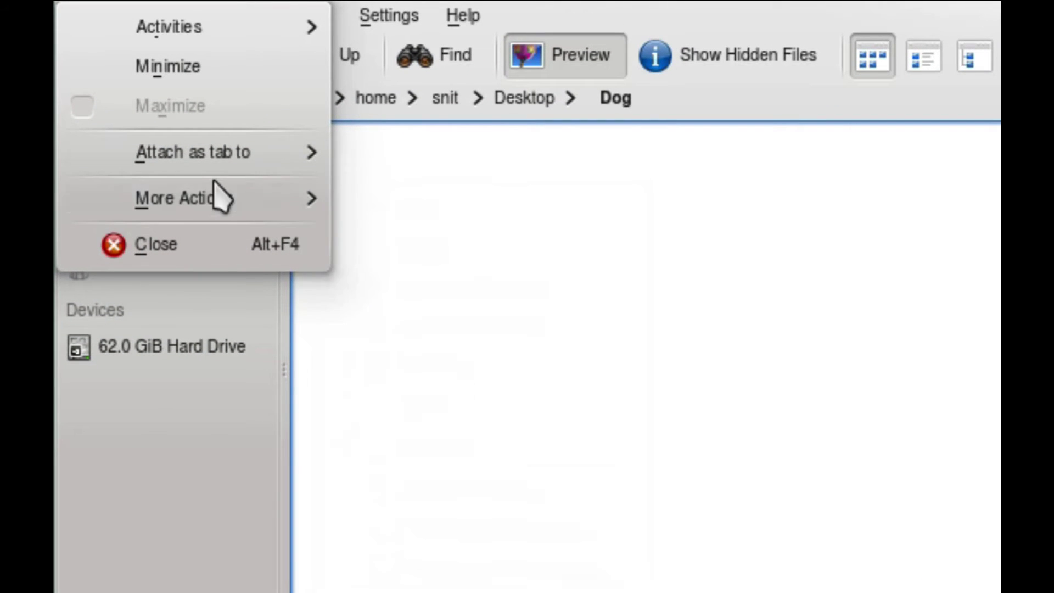
pyautogui.moveTo(222, 203)
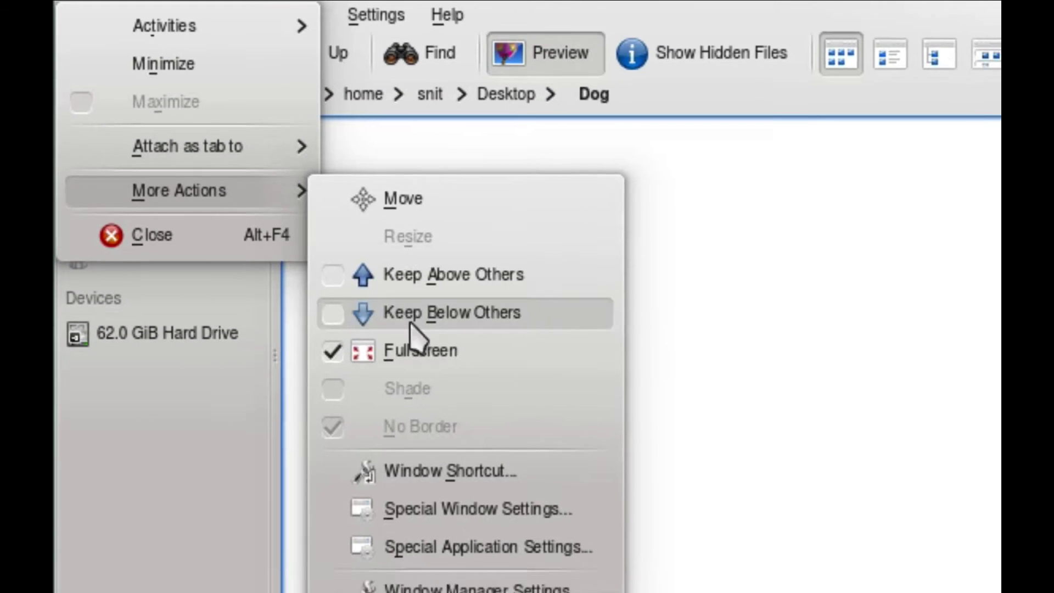
pyautogui.click(428, 364)
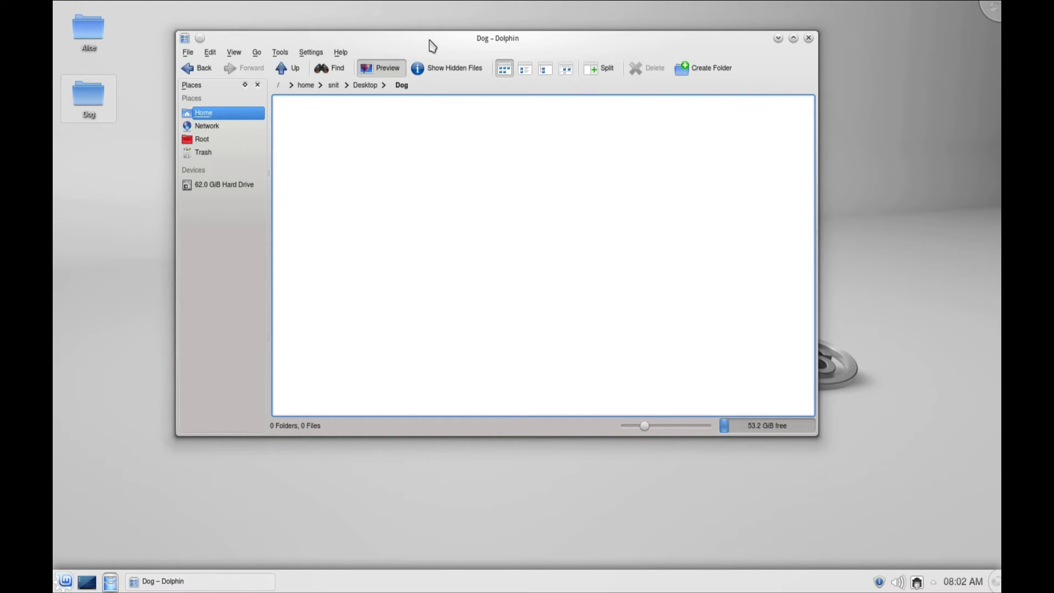
# Nudge the Dog window down, then set it fullscreen from its taskbar entry's More Actions menu
pyautogui.moveTo(429, 38); pyautogui.dragTo(432, 78)
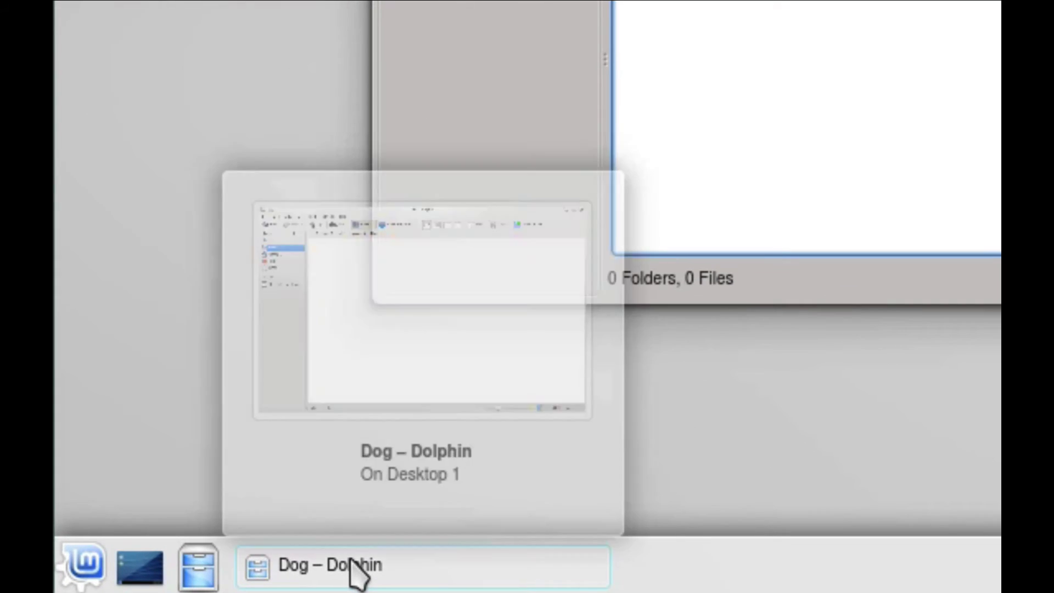
pyautogui.rightClick(170, 581)
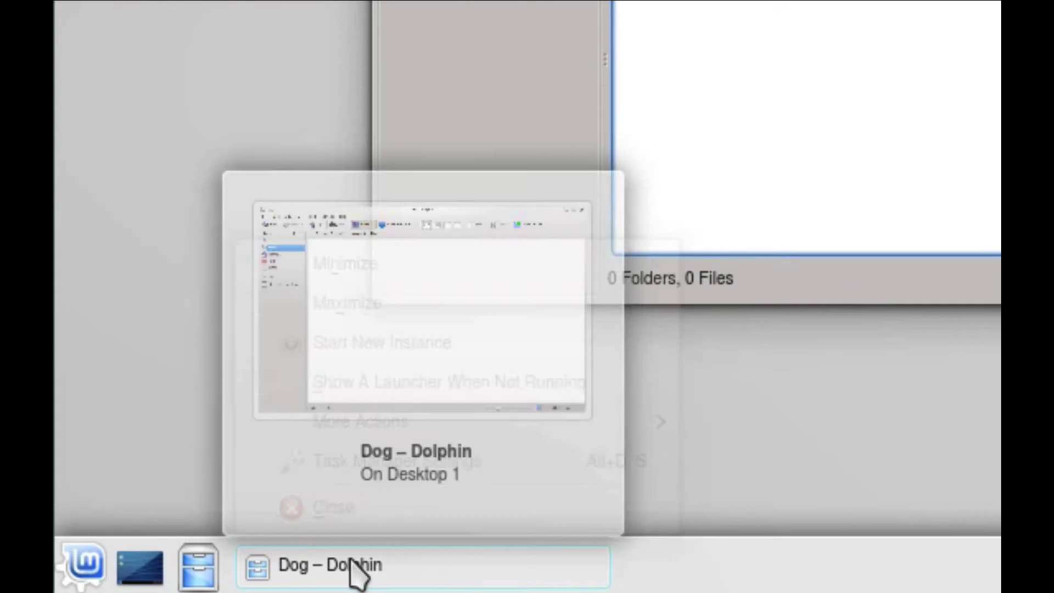
pyautogui.moveTo(384, 439)
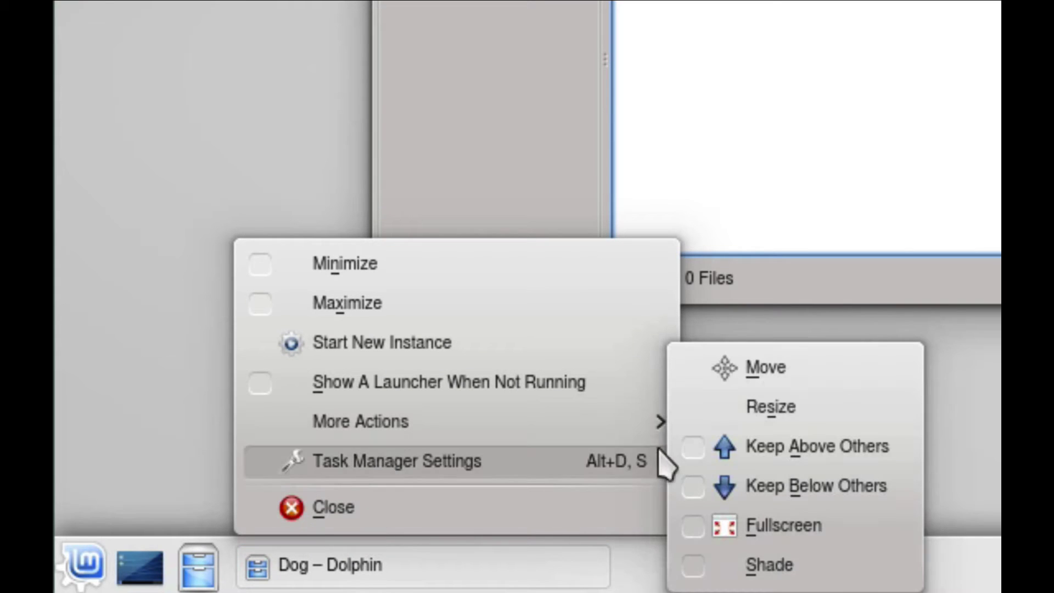
pyautogui.moveTo(587, 423)
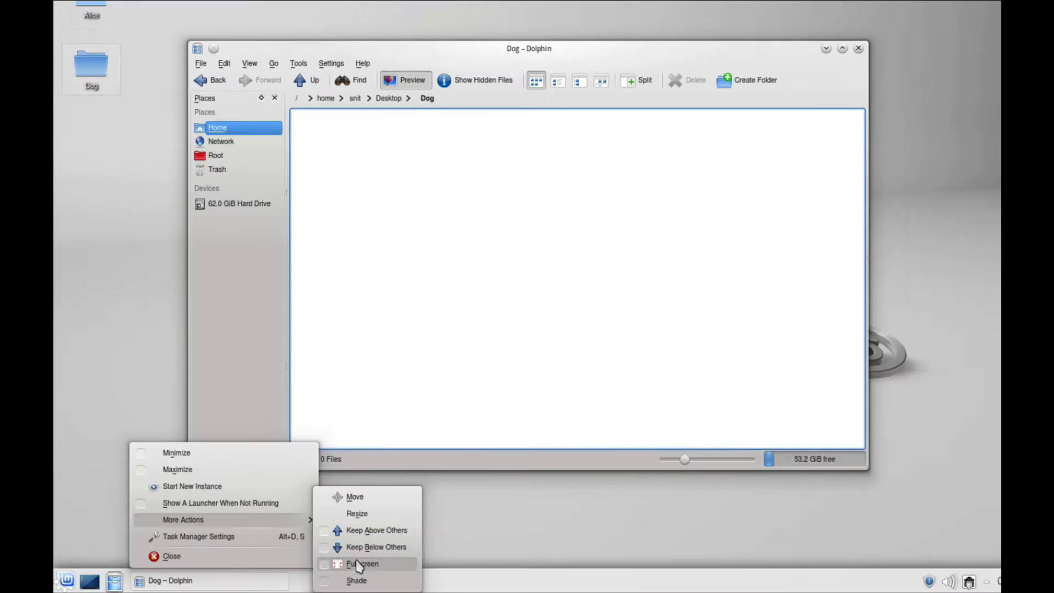
pyautogui.click(340, 566)
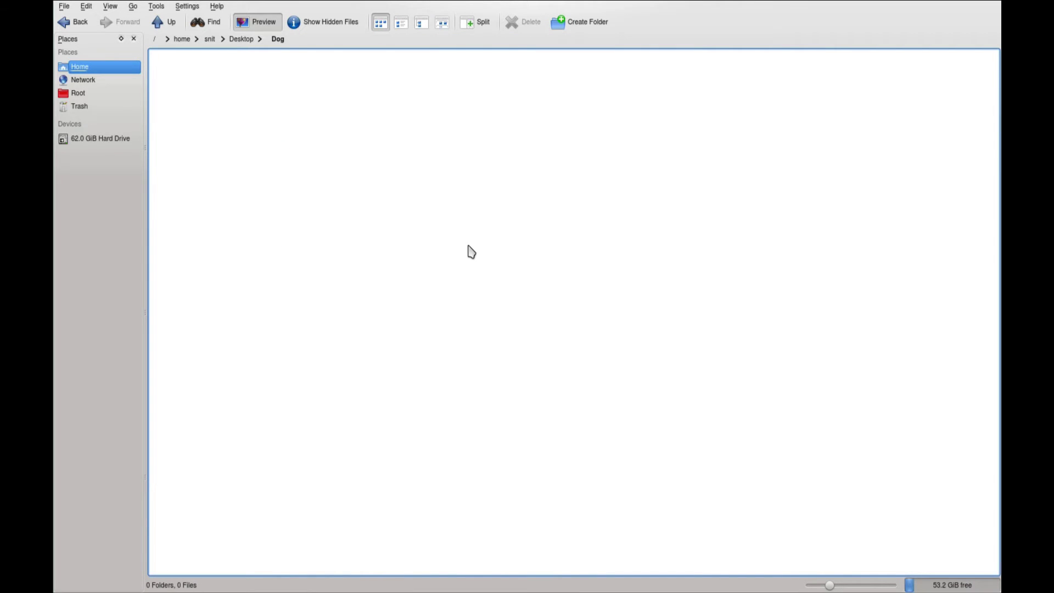
# Take Dolphin out of fullscreen with Alt+F3, then back into fullscreen from its taskbar entry
pyautogui.hotkey('alt', 'F3')
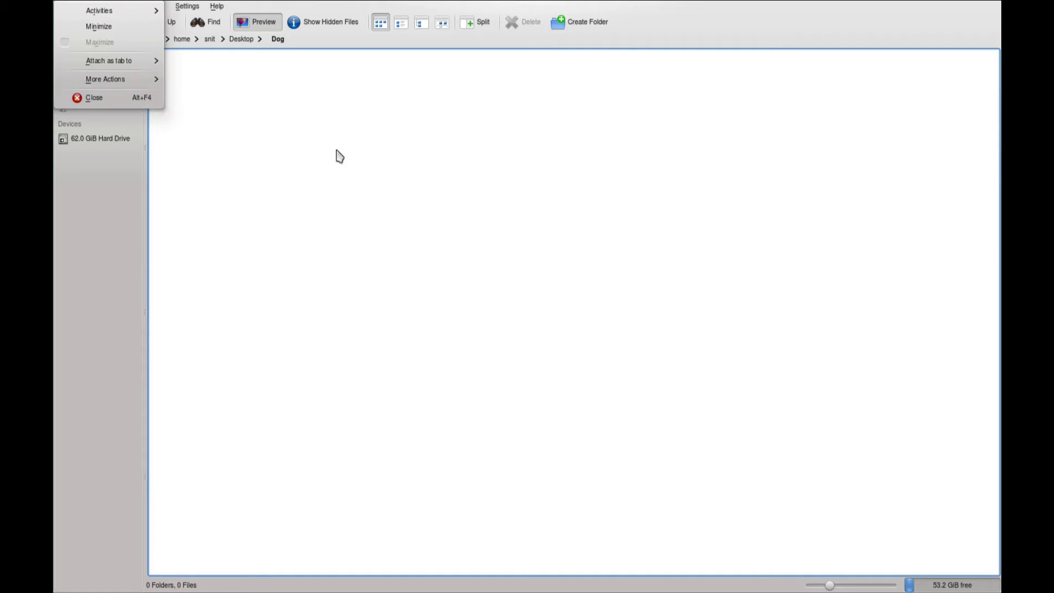
pyautogui.moveTo(114, 80)
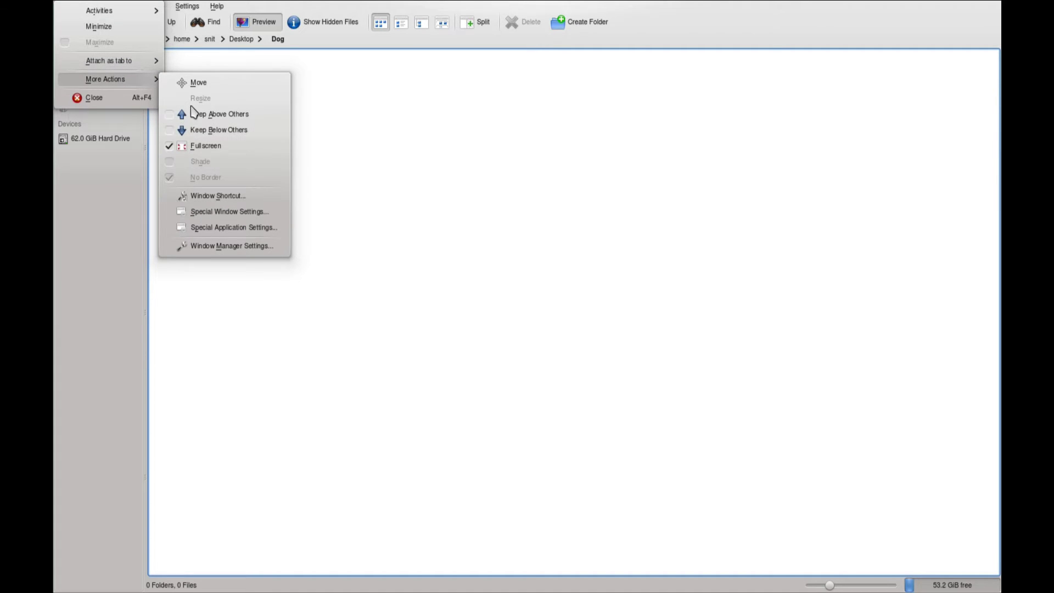
pyautogui.click(202, 145)
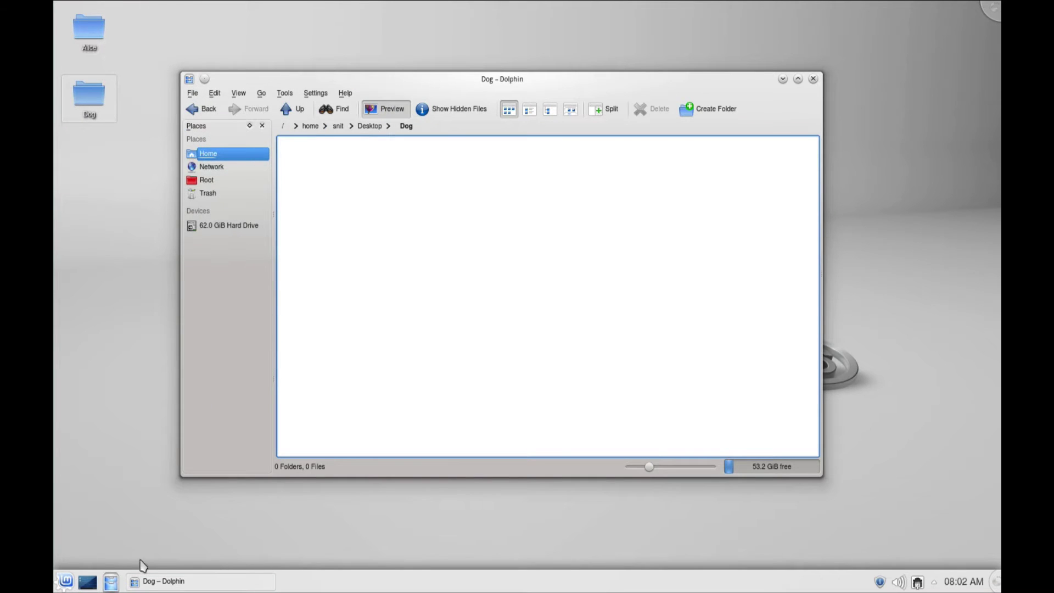
pyautogui.rightClick(162, 583)
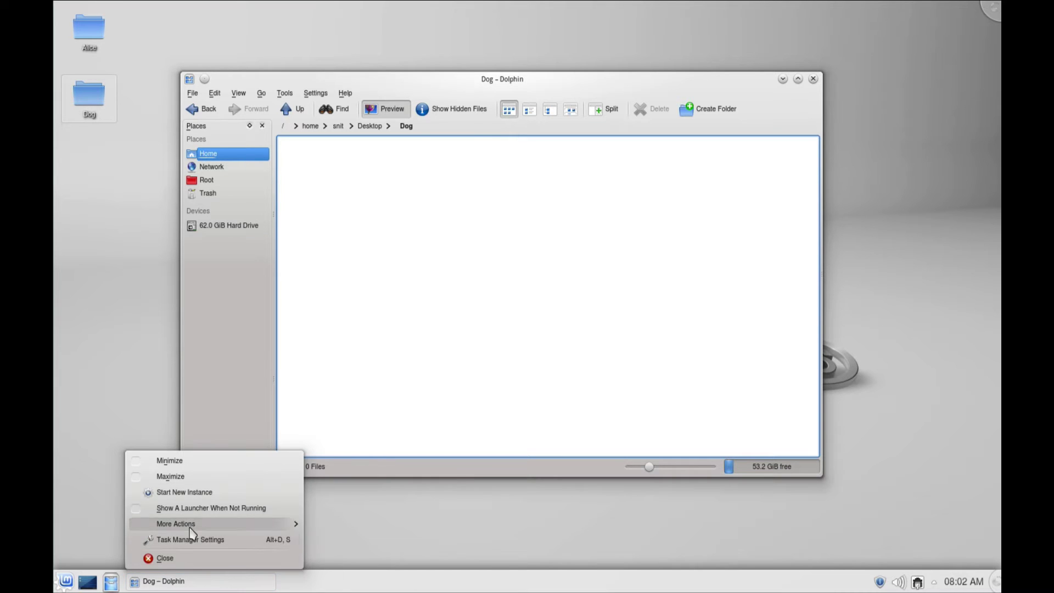
pyautogui.moveTo(190, 524)
pyautogui.click(369, 566)
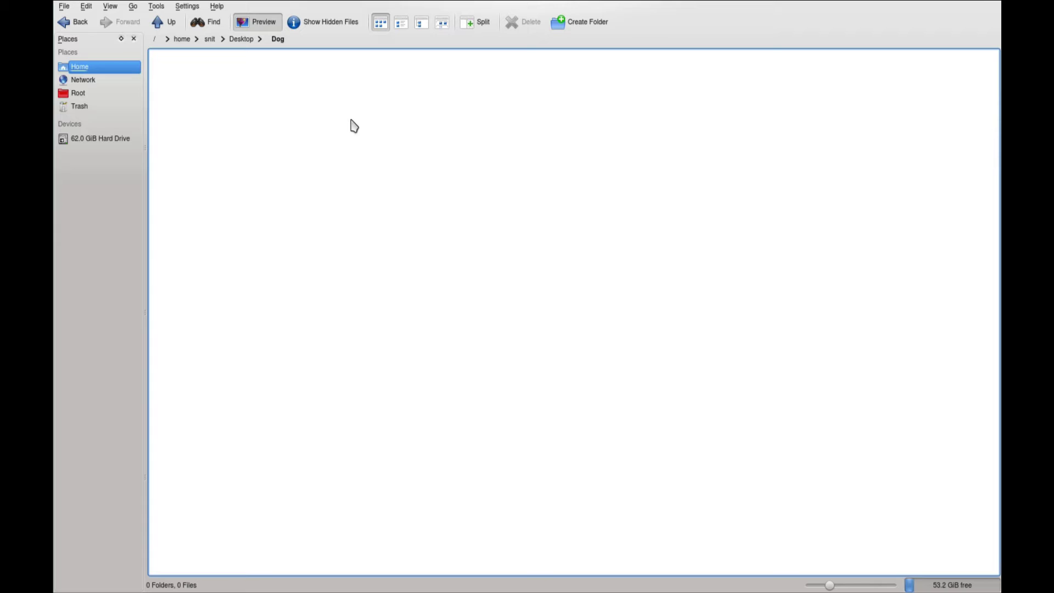
# Leave fullscreen again, re-enter it from the title-bar menu, and acknowledge the notice with OK
pyautogui.hotkey('alt', 'F3')
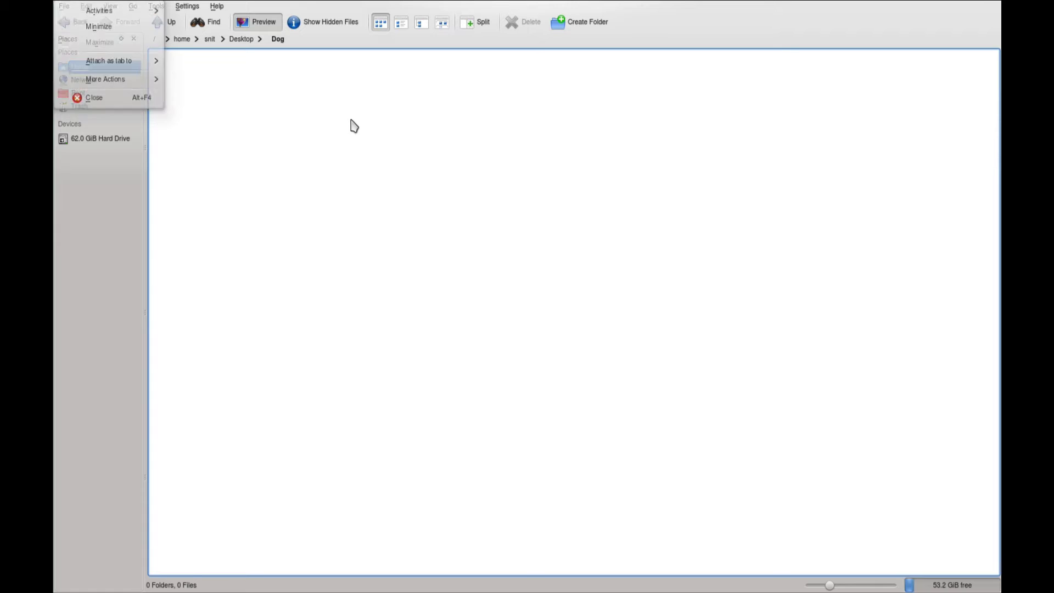
pyautogui.moveTo(95, 83)
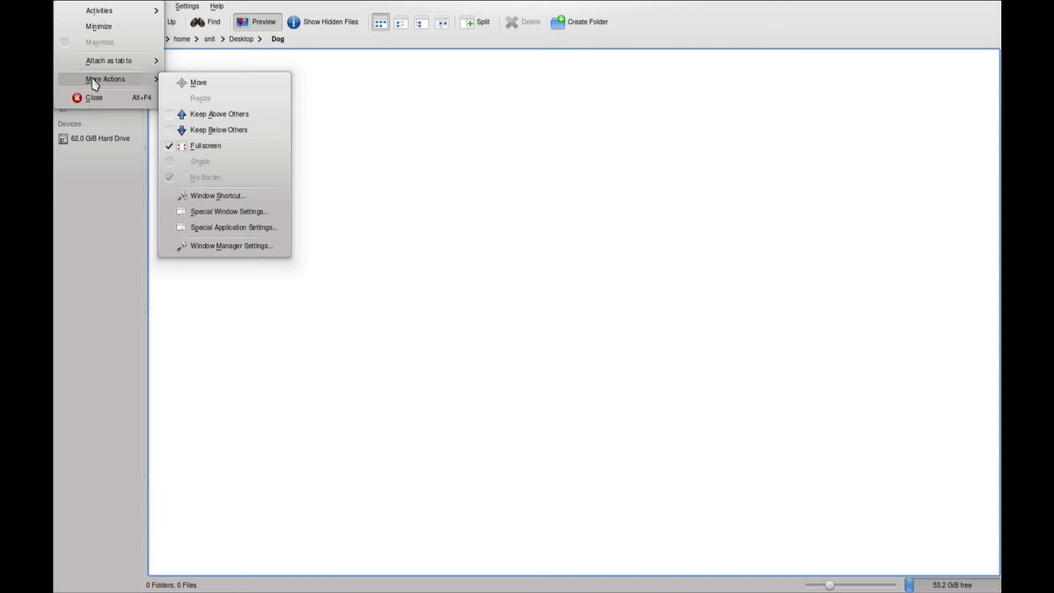
pyautogui.click(224, 147)
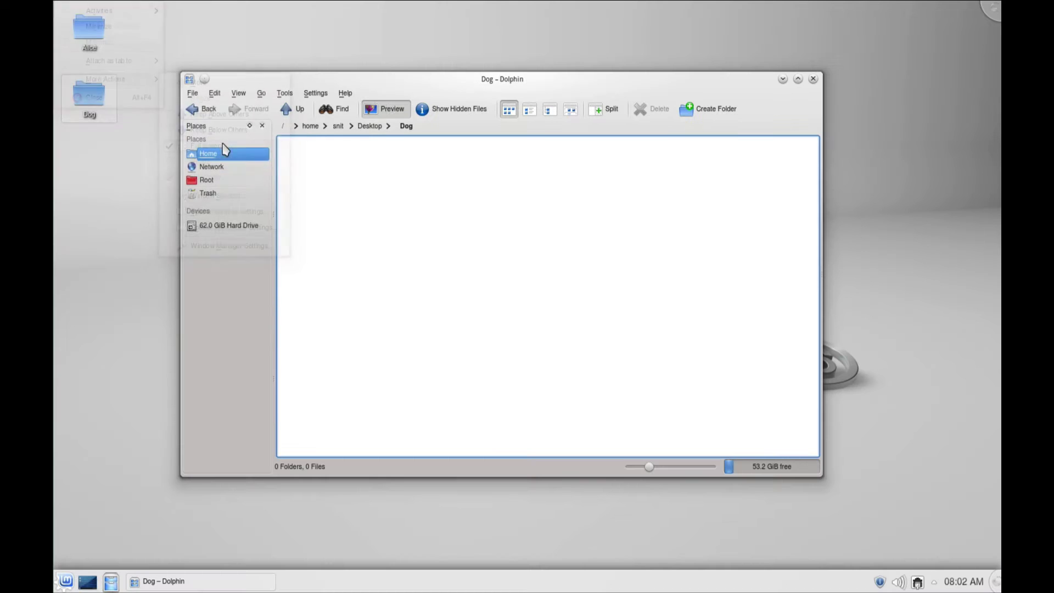
pyautogui.rightClick(435, 82)
pyautogui.moveTo(494, 157)
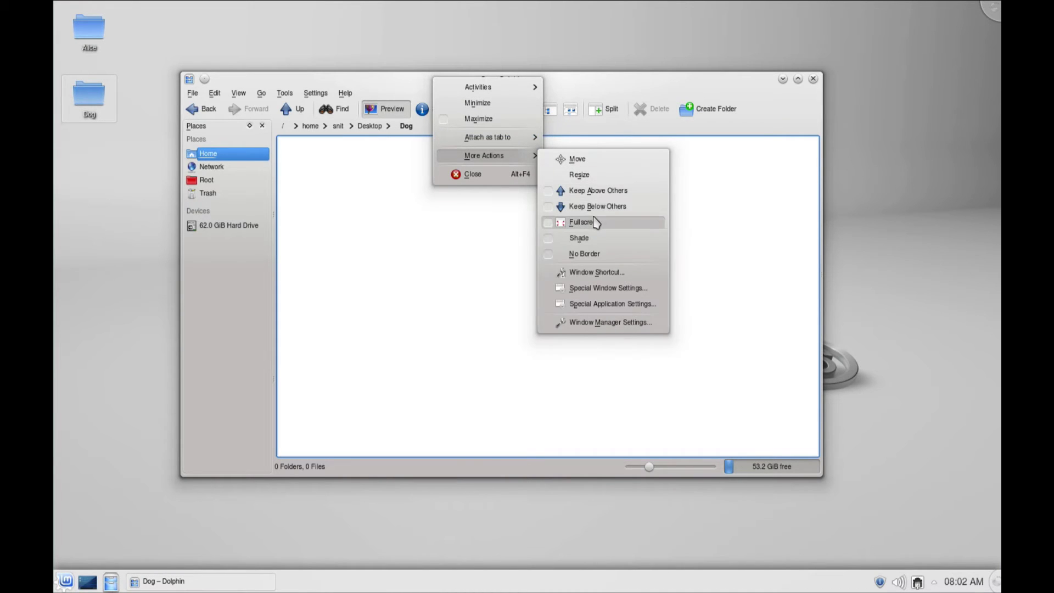
pyautogui.click(595, 222)
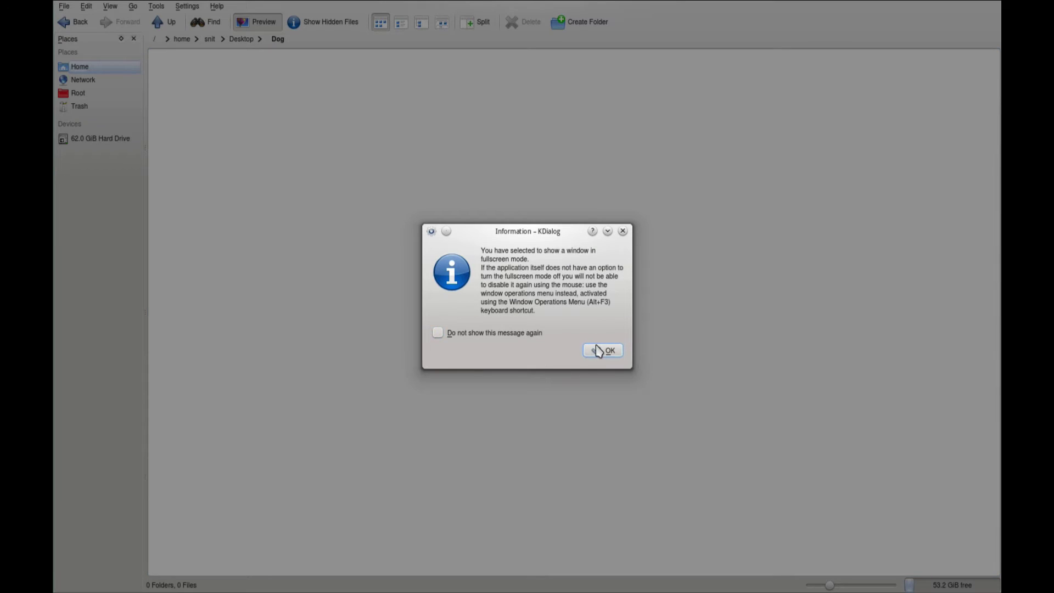
pyautogui.click(603, 350)
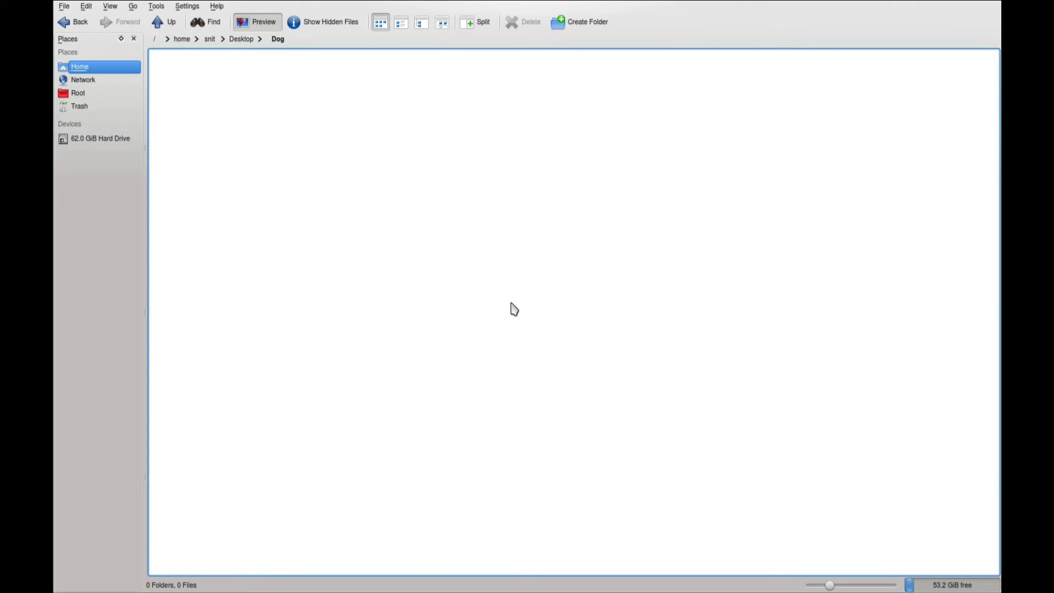
pyautogui.hotkey('alt', 'F3')
pyautogui.moveTo(125, 82)
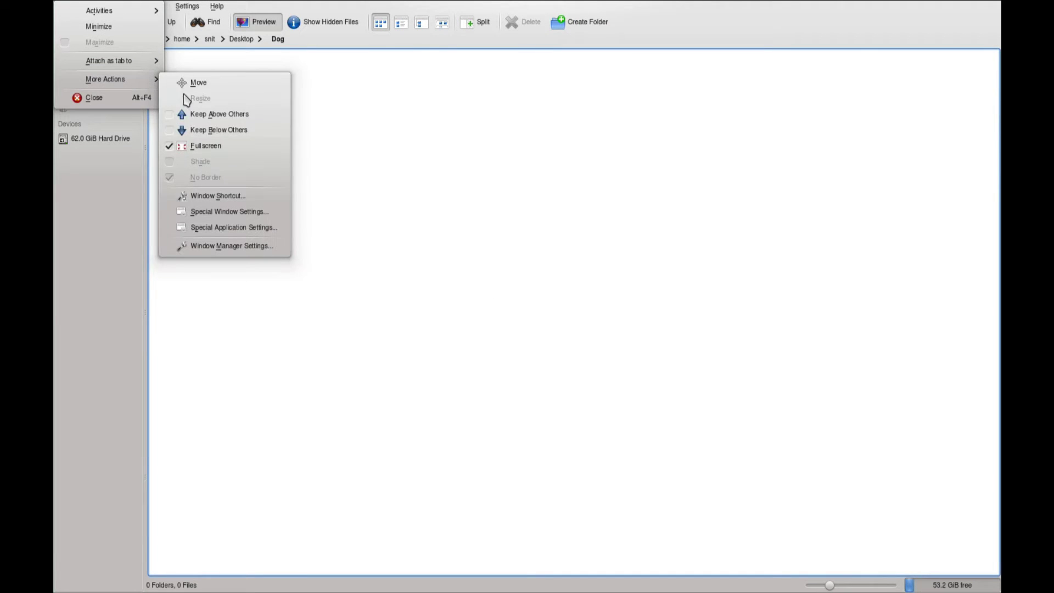
# Turn off Dolphin's fullscreen, then put Finder's Useful folder! window full screen and restore it
pyautogui.click(206, 147)
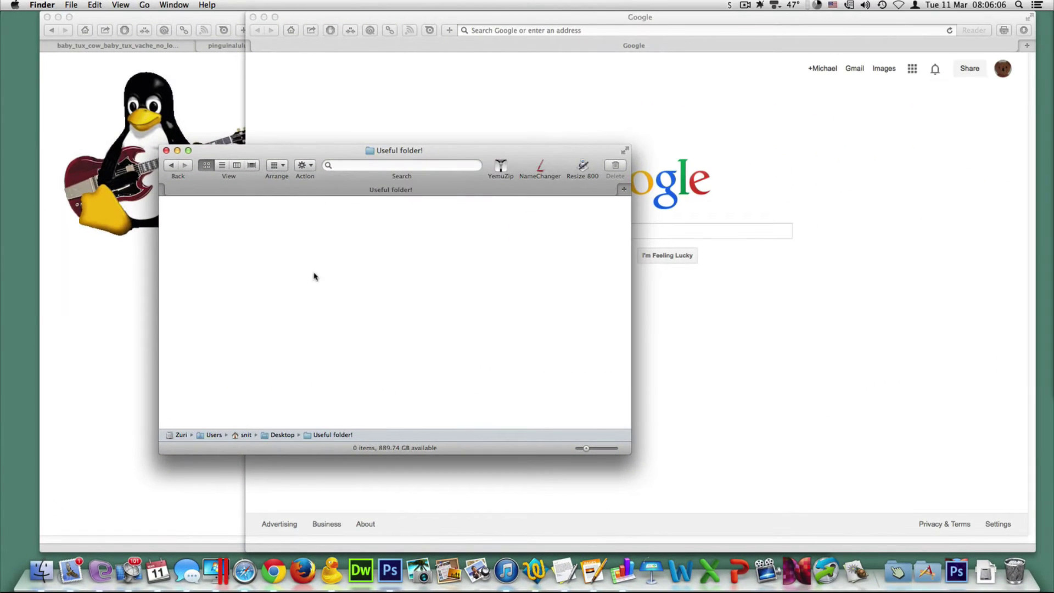
pyautogui.click(625, 152)
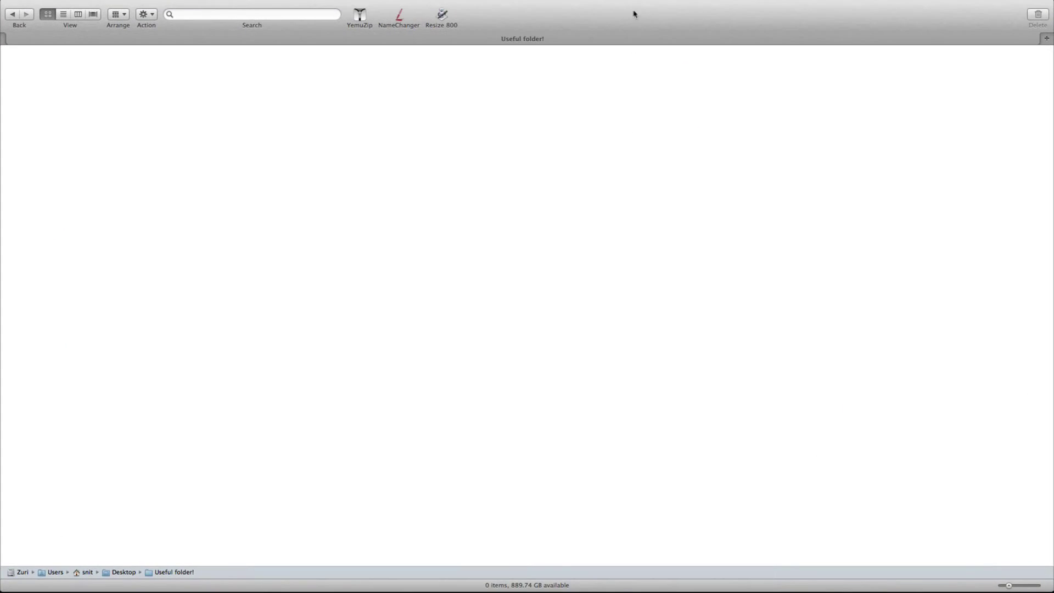
pyautogui.moveTo(639, 4)
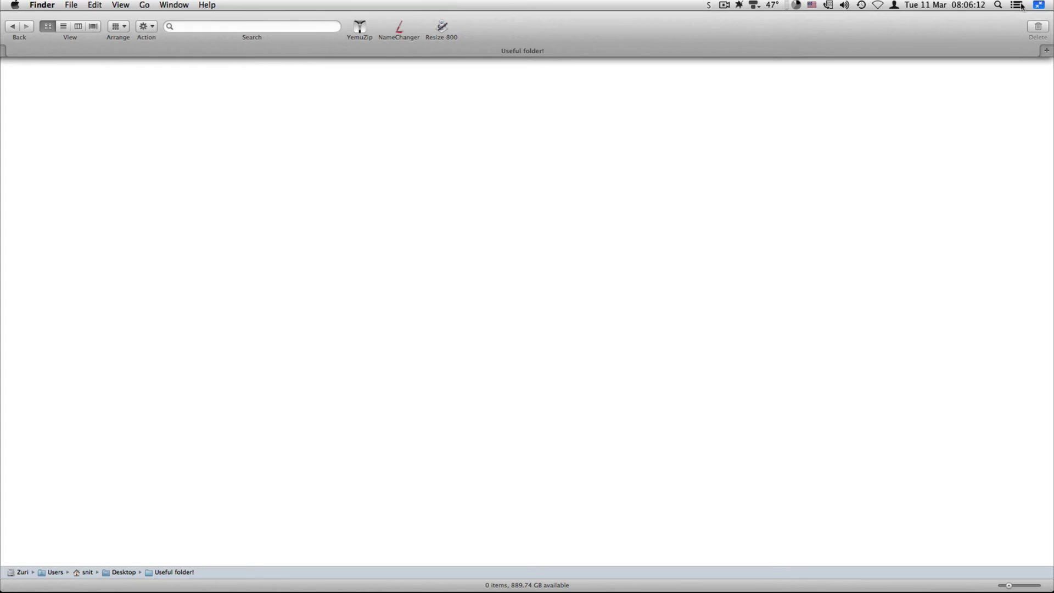
pyautogui.click(1038, 5)
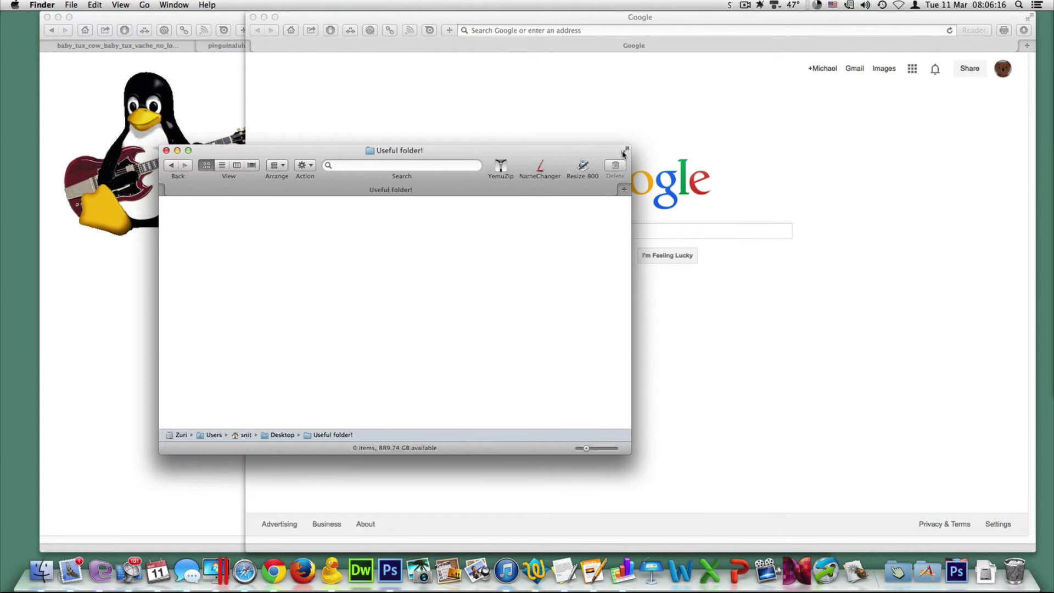
# Make the My Linux Report and African Wildlife Pages windows full screen, then open Mission Control
pyautogui.click(589, 571)
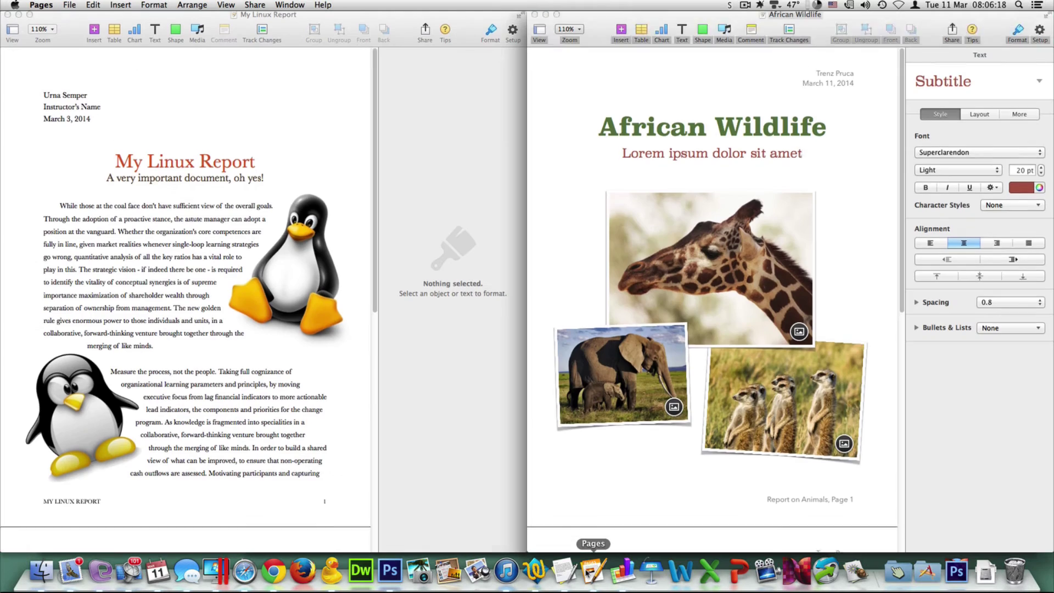
pyautogui.click(520, 17)
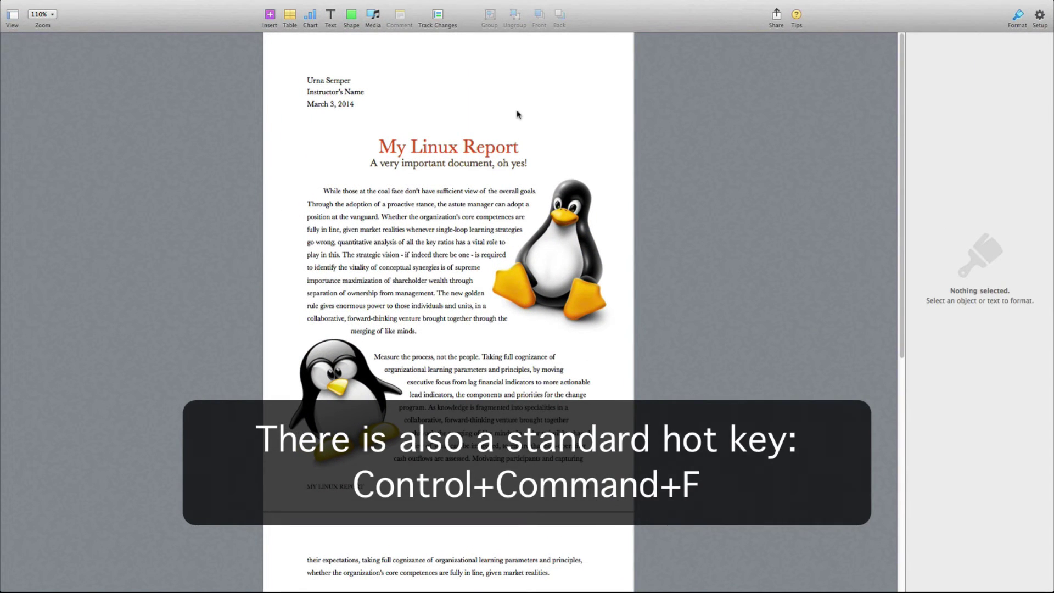
pyautogui.hotkey('ctrl', 'Left')
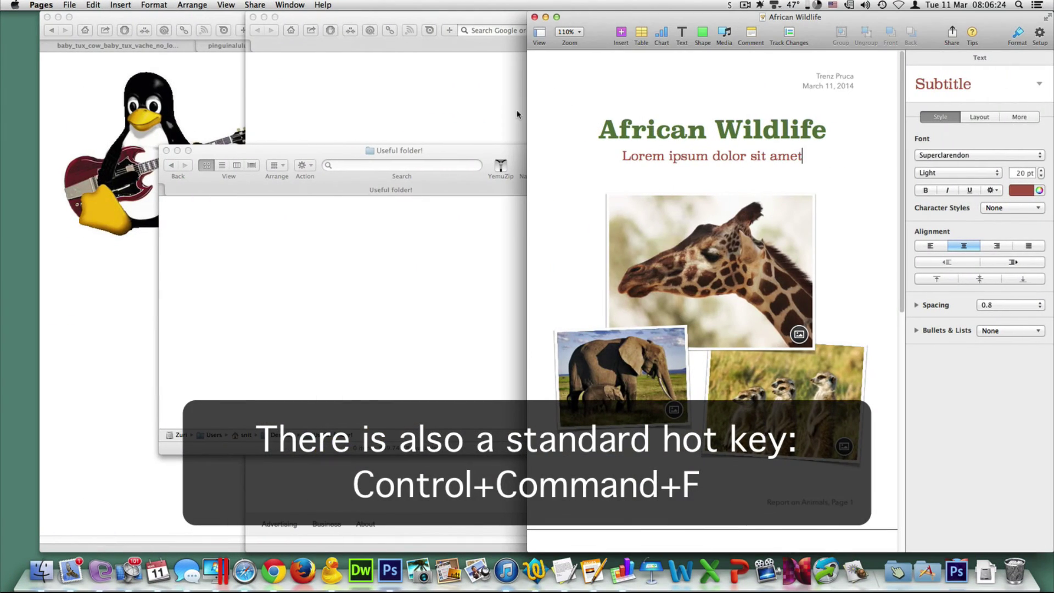
pyautogui.click(1046, 19)
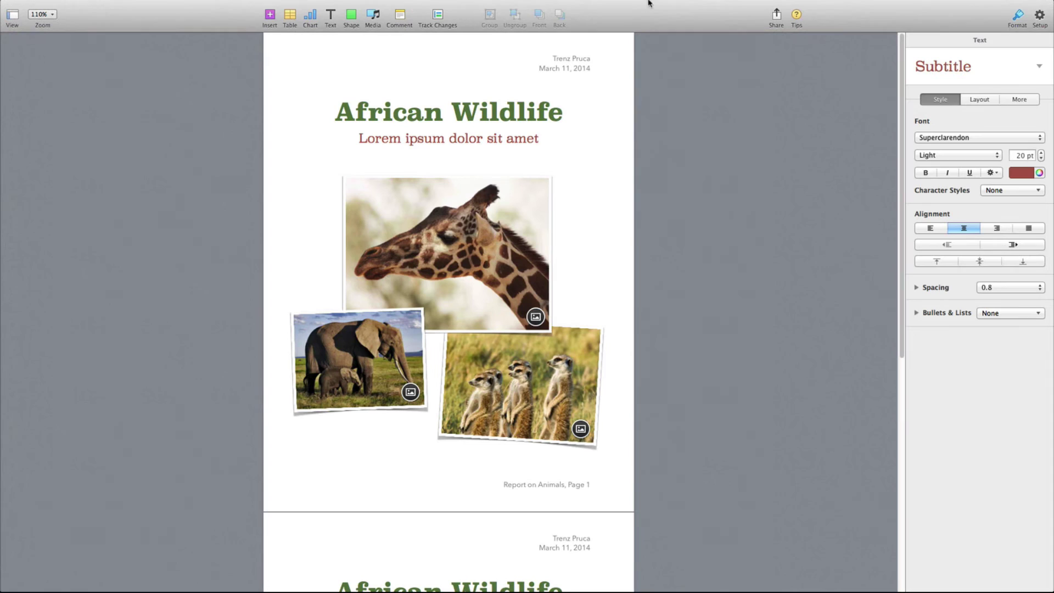
pyautogui.moveTo(648, 3)
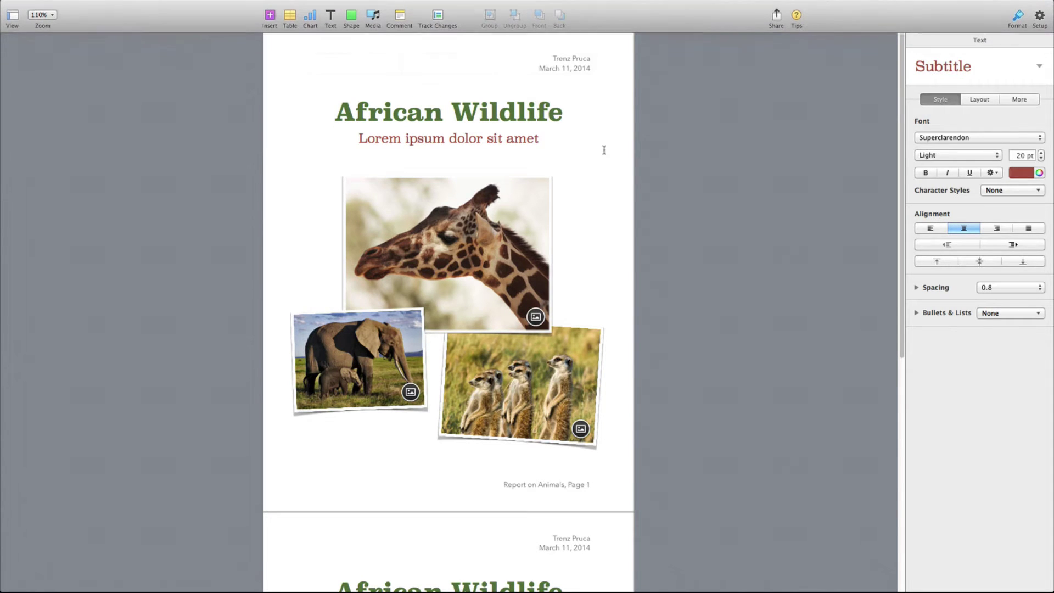
pyautogui.hotkey('ctrl', 'Up')
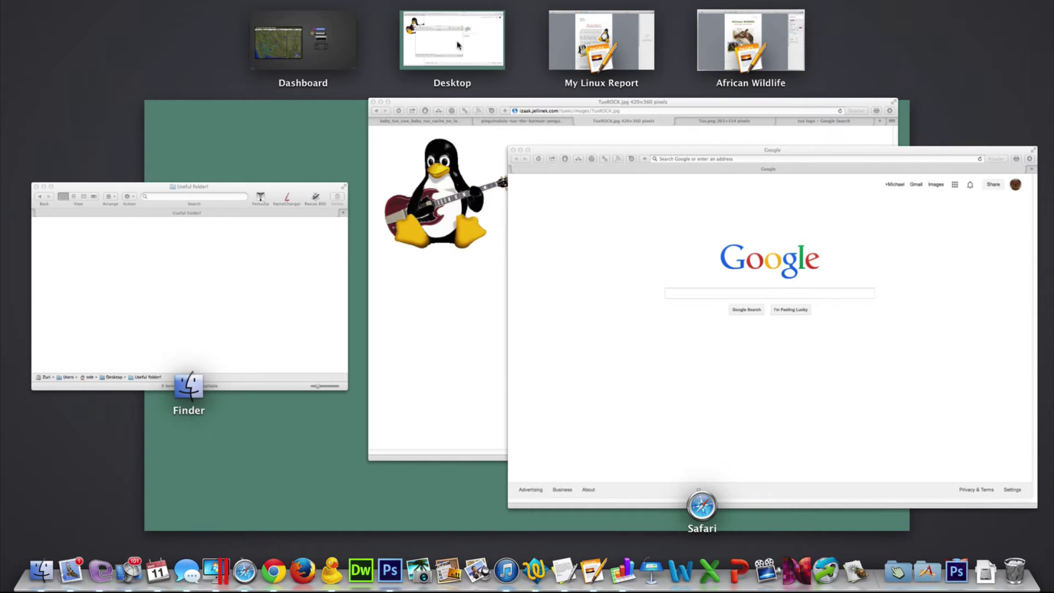
# Cycle through the Dashboard, Desktop, My Linux Report and African Wildlife spaces with Control+arrows
pyautogui.hotkey('ctrl', 'Right')
pyautogui.hotkey('ctrl', 'Left')
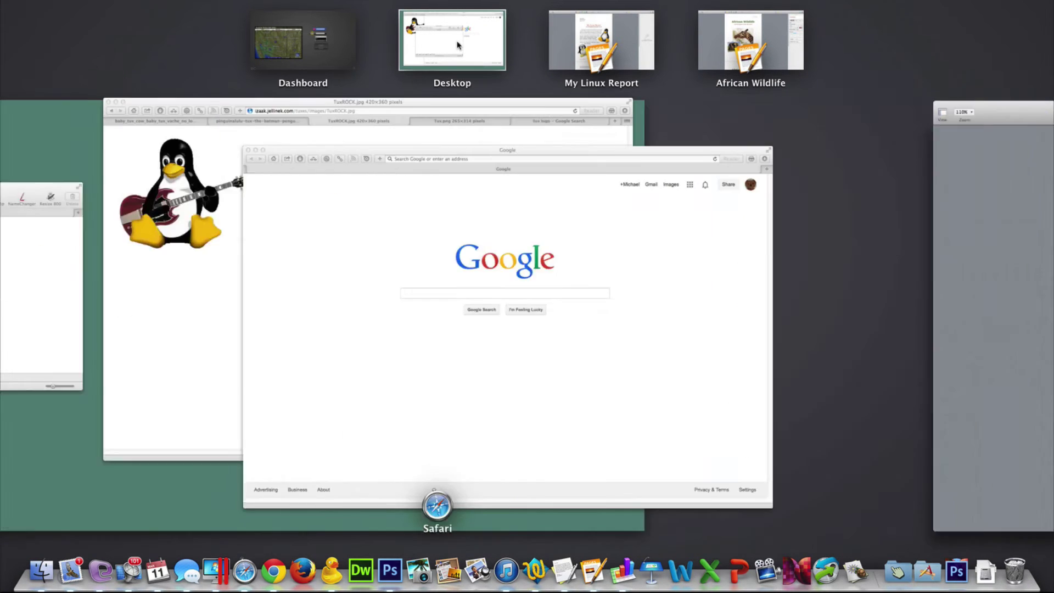
pyautogui.hotkey('ctrl', 'Left')
pyautogui.hotkey('ctrl', 'Right')
pyautogui.hotkey('ctrl', 'Right')
pyautogui.hotkey('ctrl', 'Right')
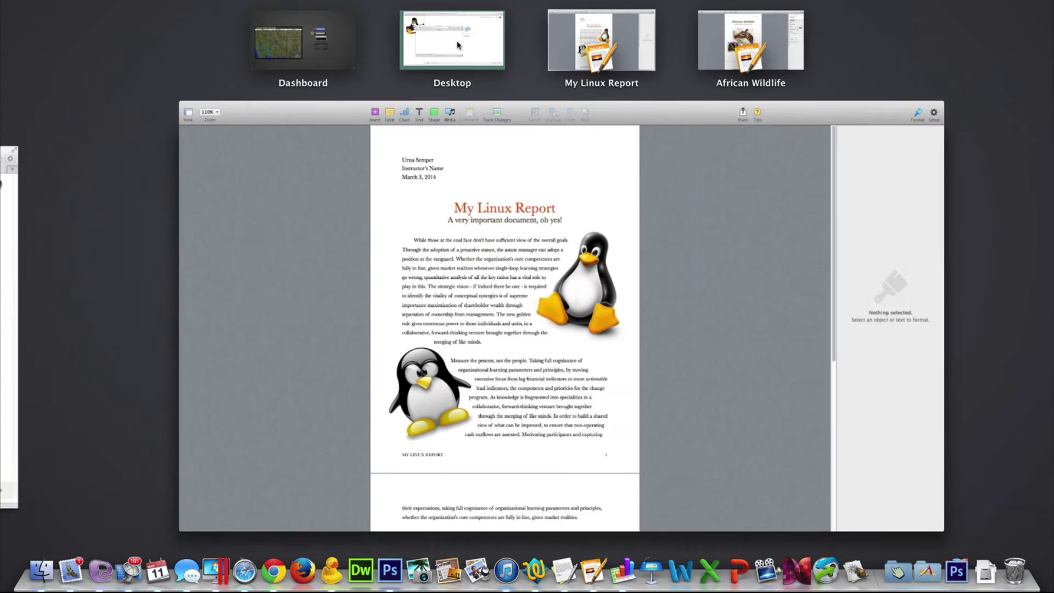
pyautogui.hotkey('ctrl', 'Left')
pyautogui.hotkey('ctrl', 'Left')
pyautogui.hotkey('ctrl', 'Left')
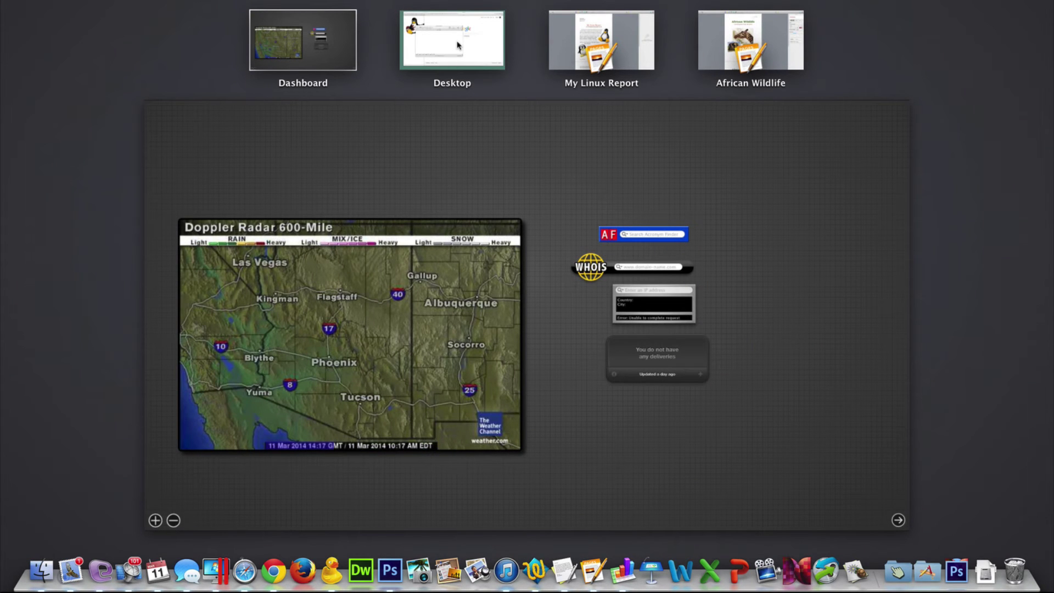
pyautogui.hotkey('ctrl', 'Right')
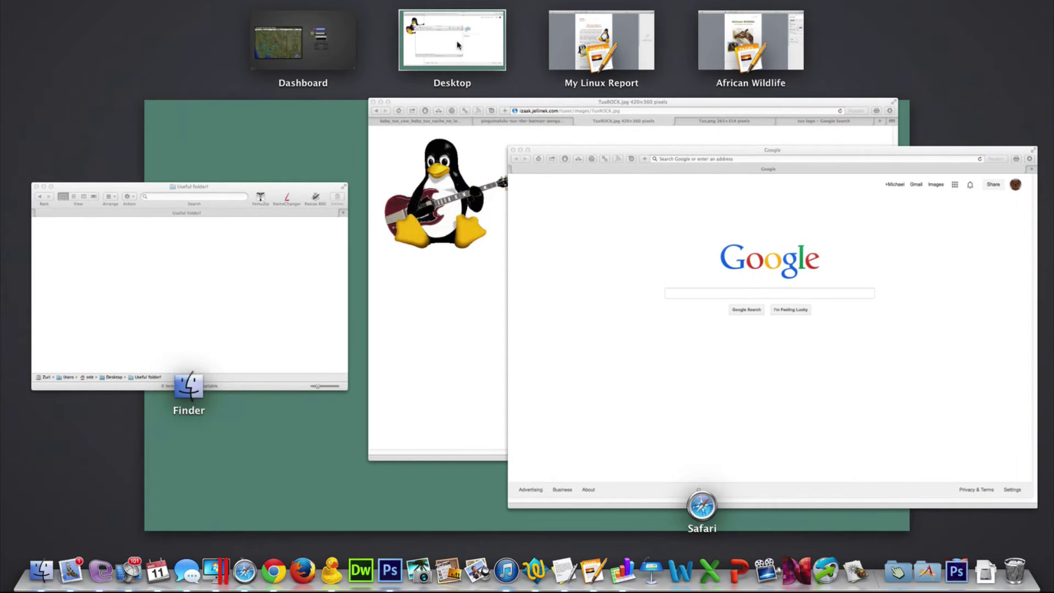
pyautogui.hotkey('ctrl', 'Right')
pyautogui.hotkey('ctrl', 'Left')
# Return to the Desktop and make the Useful folder! Finder window full screen
pyautogui.click(470, 55)
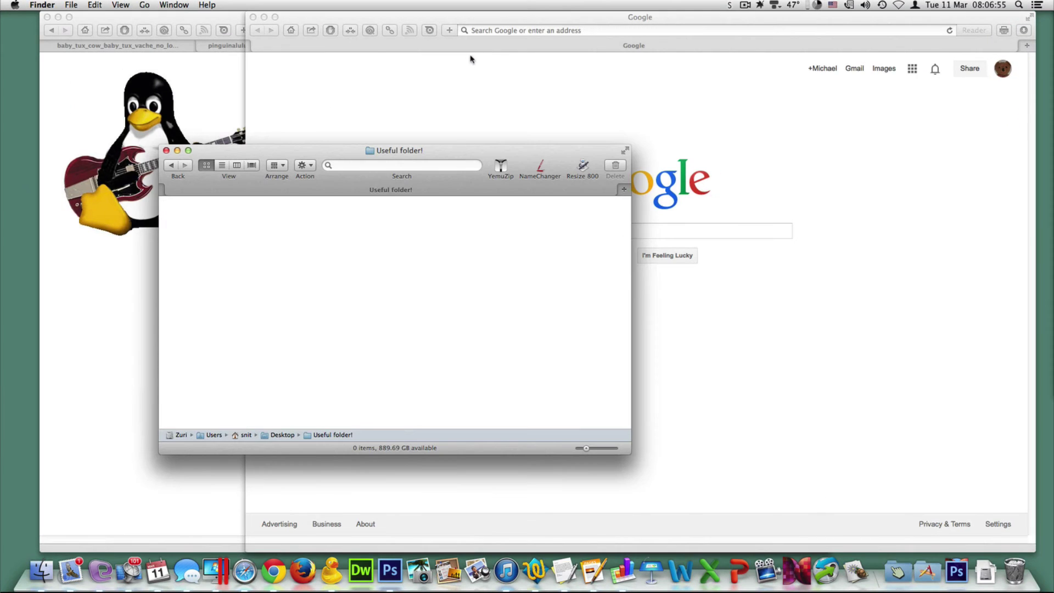
pyautogui.click(624, 153)
pyautogui.hotkey('ctrl', 'Up')
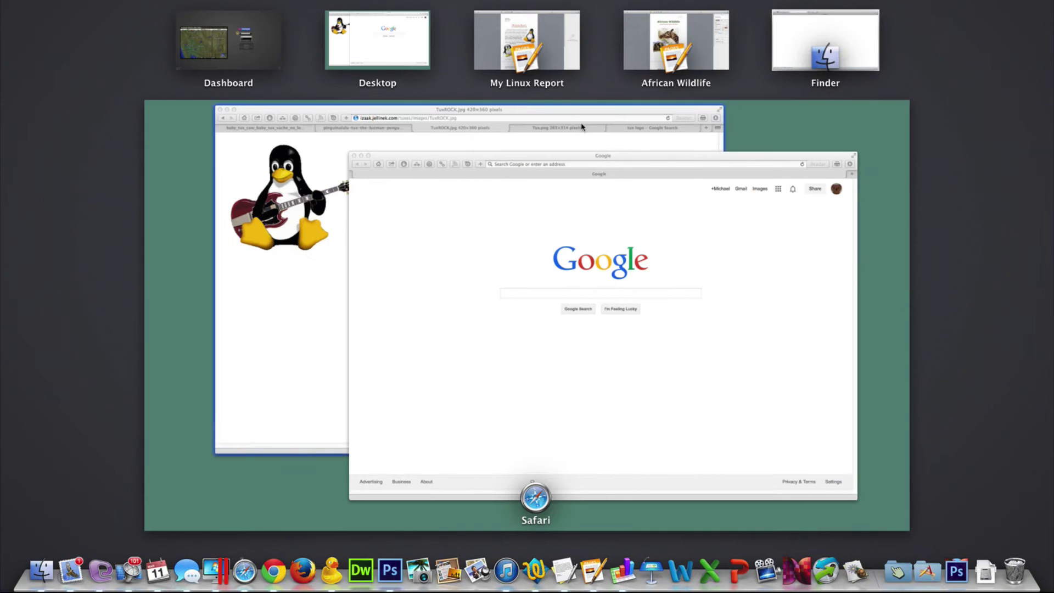
# Make the Safari Google page window full screen and show all spaces again
pyautogui.click(409, 50)
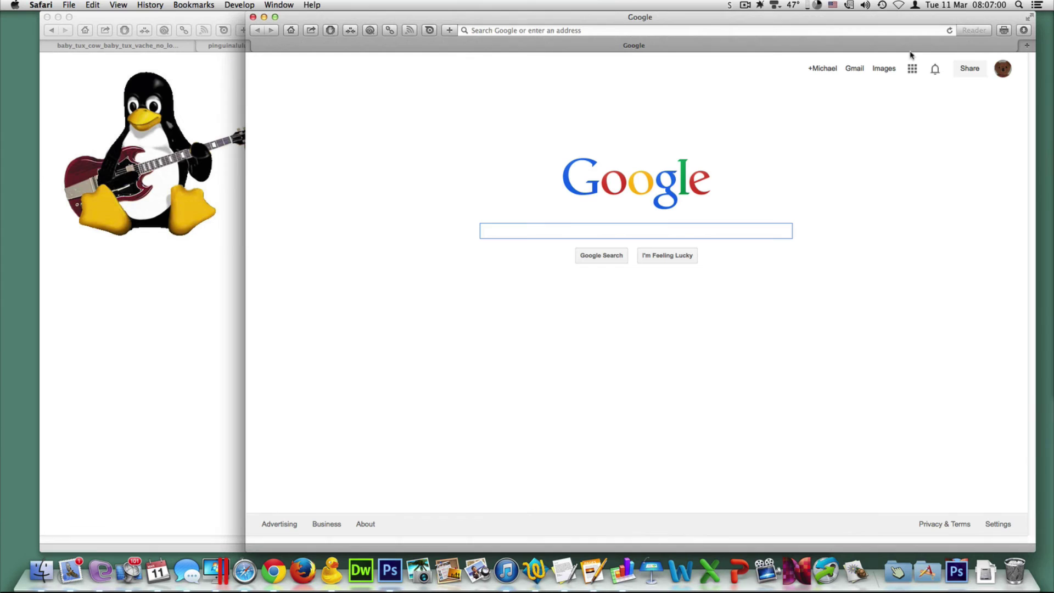
pyautogui.click(1029, 17)
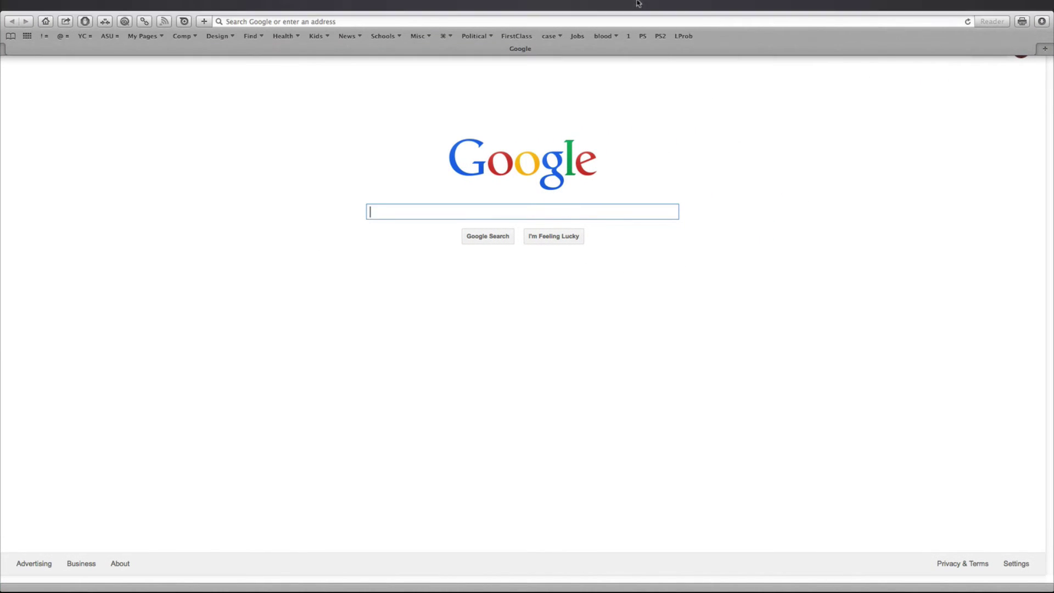
pyautogui.hotkey('ctrl', 'Up')
# Add a Desktop 2 space in Mission Control, remove it, then add it again
pyautogui.click(1032, 39)
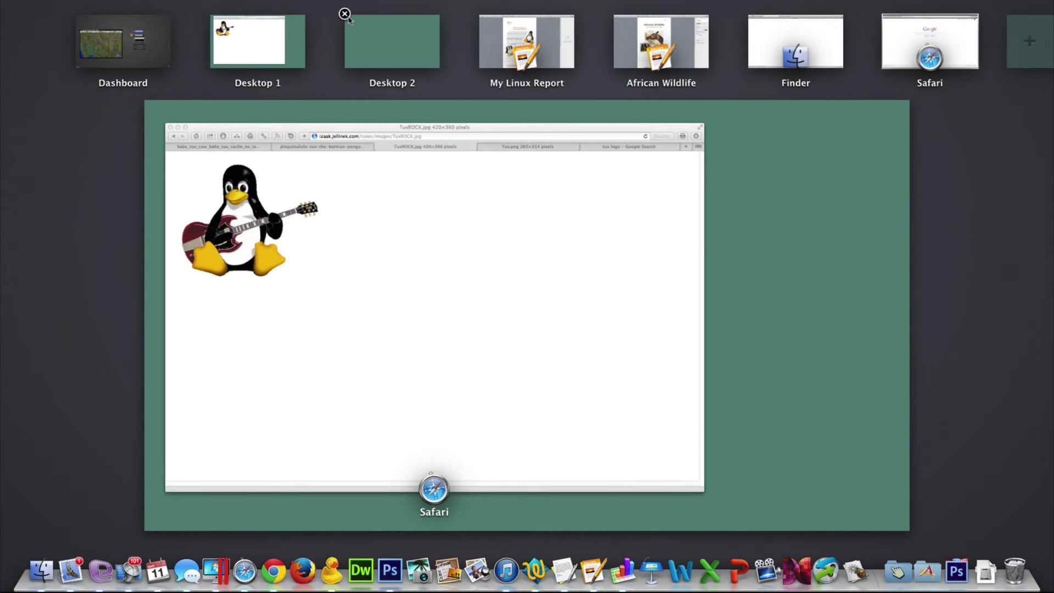
pyautogui.click(345, 16)
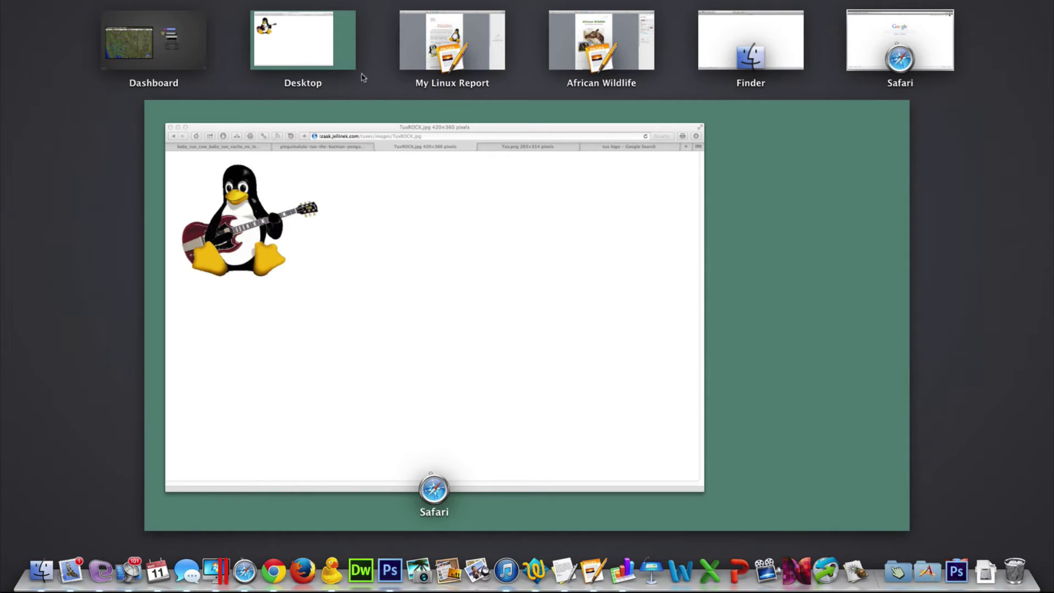
pyautogui.click(1032, 40)
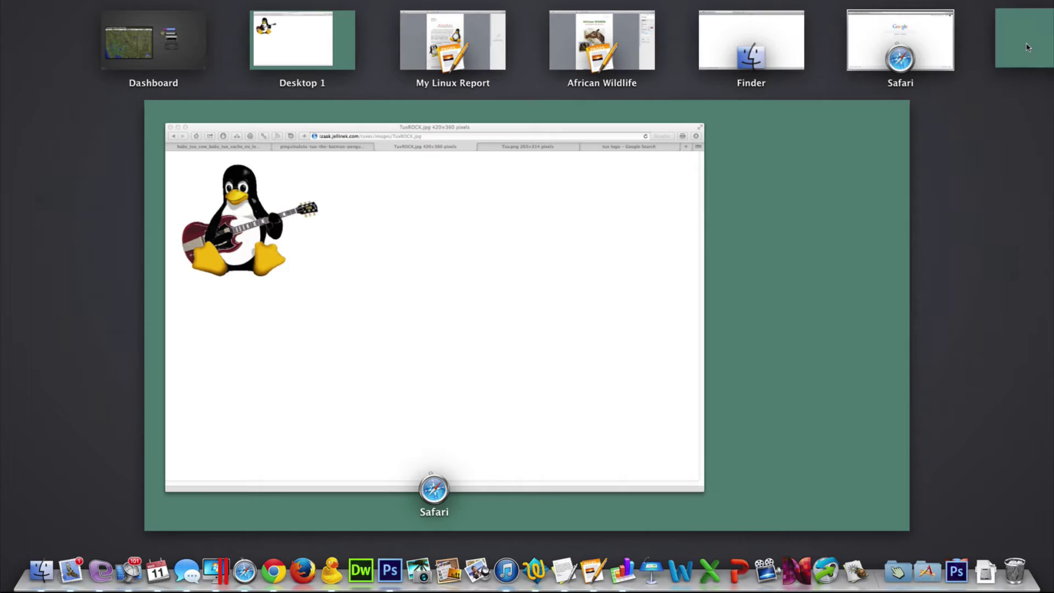
# Return to Desktop 1 and bring up the spaces overview again with Ctrl+Up
pyautogui.moveTo(423, 71)
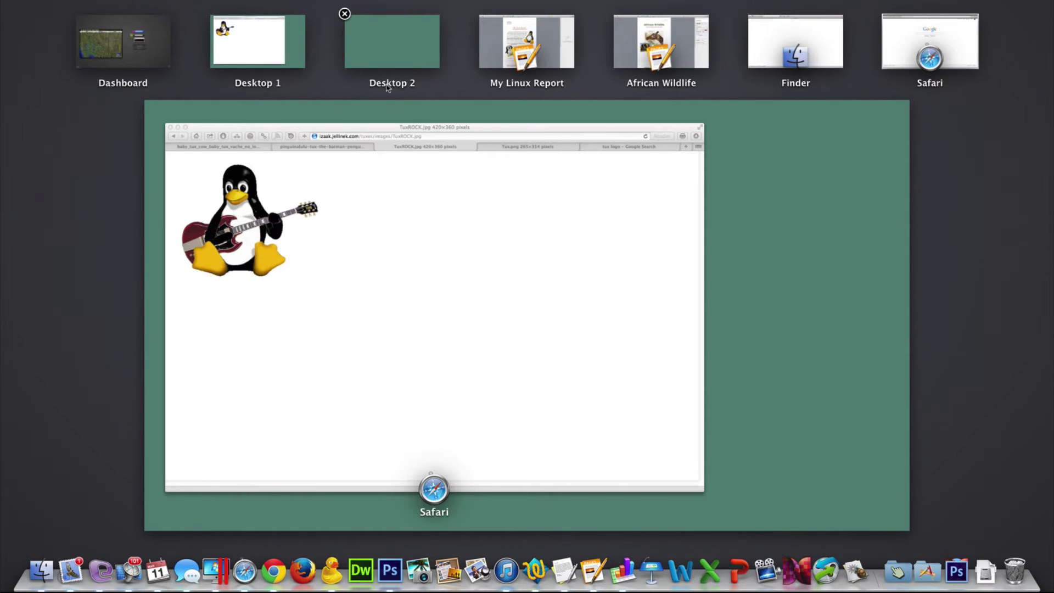
pyautogui.moveTo(378, 87)
pyautogui.click(272, 87)
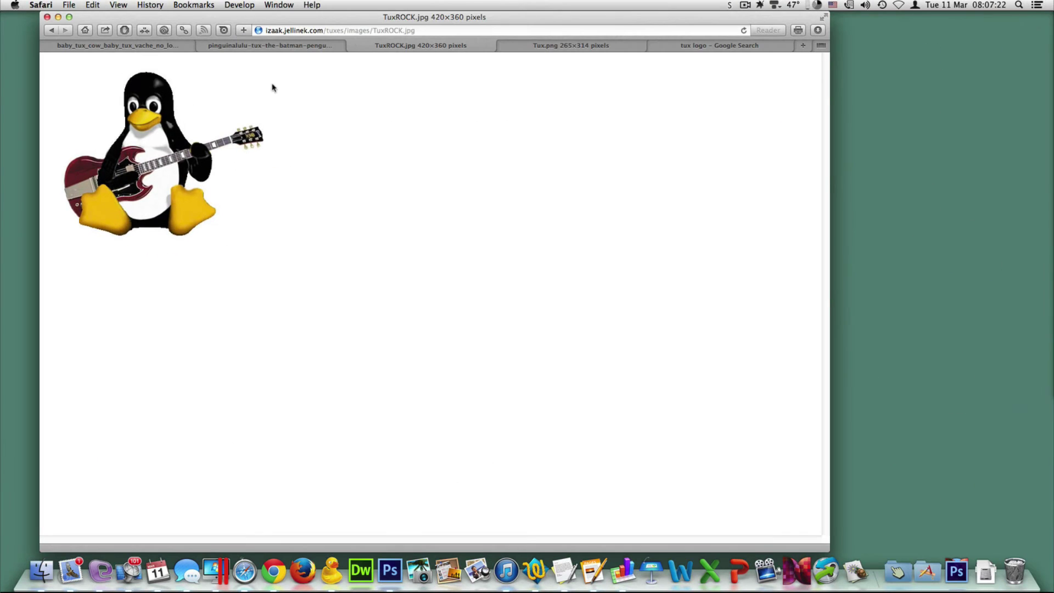
pyautogui.hotkey('ctrl', 'Up')
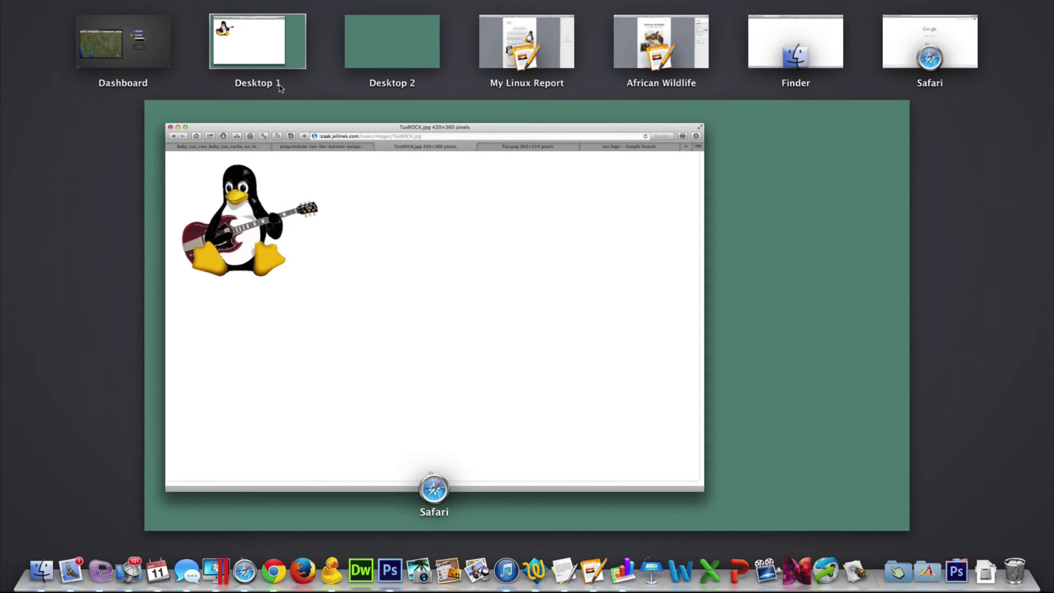
pyautogui.moveTo(354, 24)
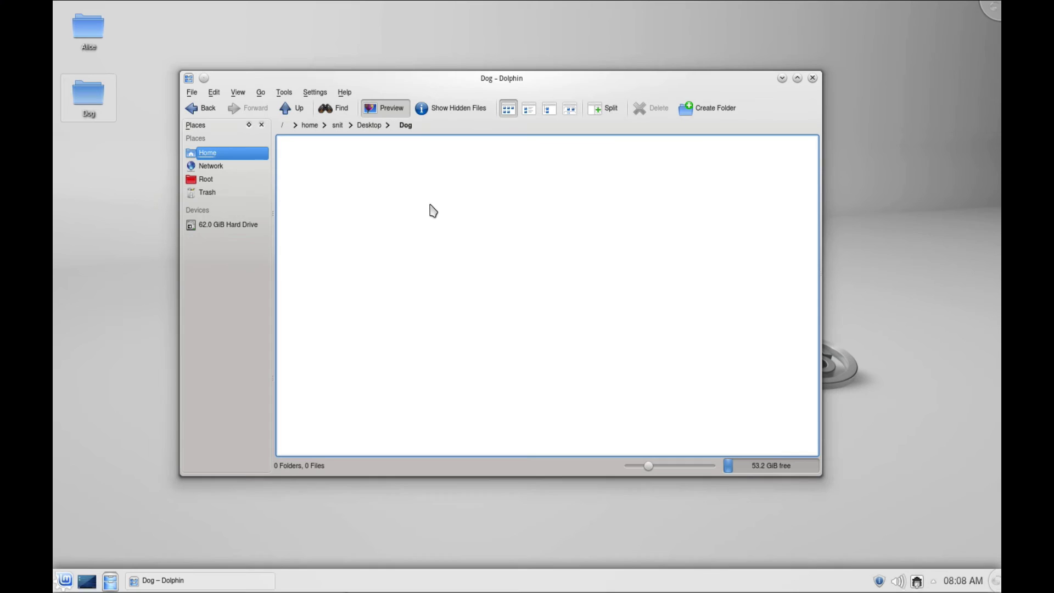
# Open three new Dolphin windows and attach snit – Dolphin <3> to Dog as a tab
pyautogui.click(111, 581)
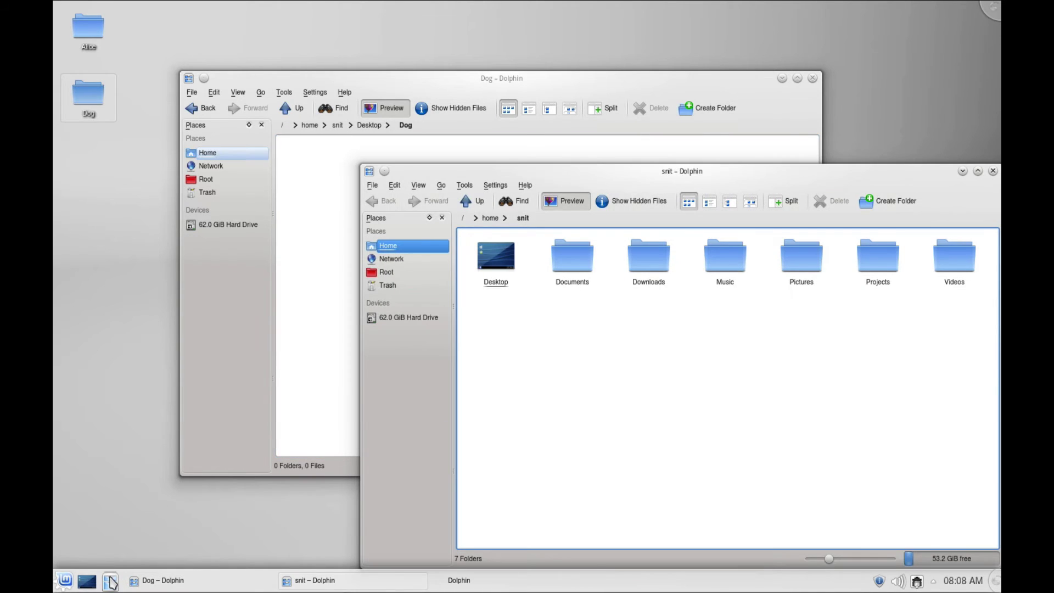
pyautogui.click(110, 581)
pyautogui.click(110, 581)
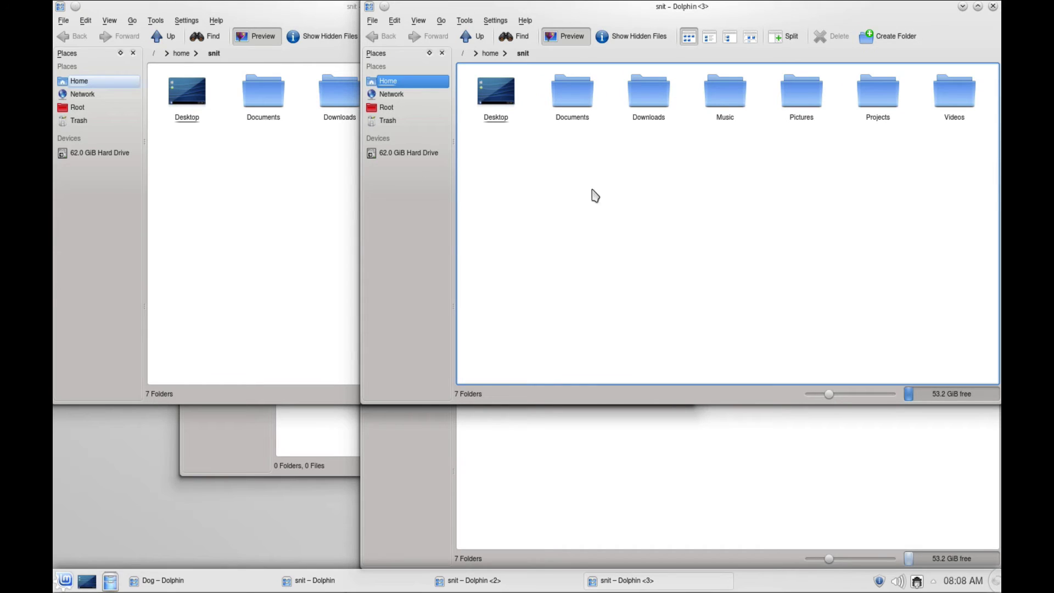
pyautogui.rightClick(753, 12)
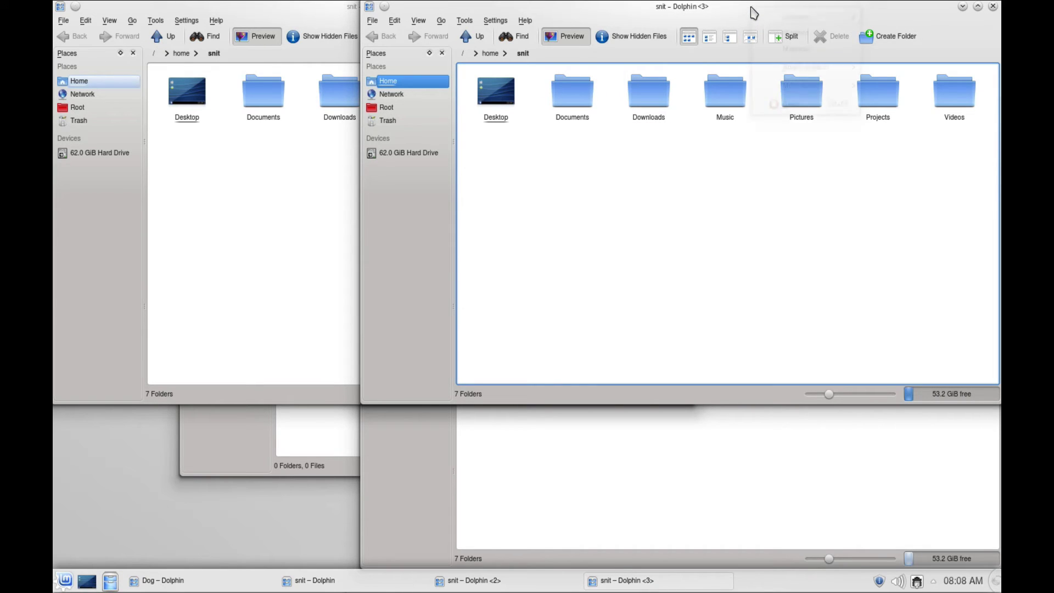
pyautogui.moveTo(824, 67)
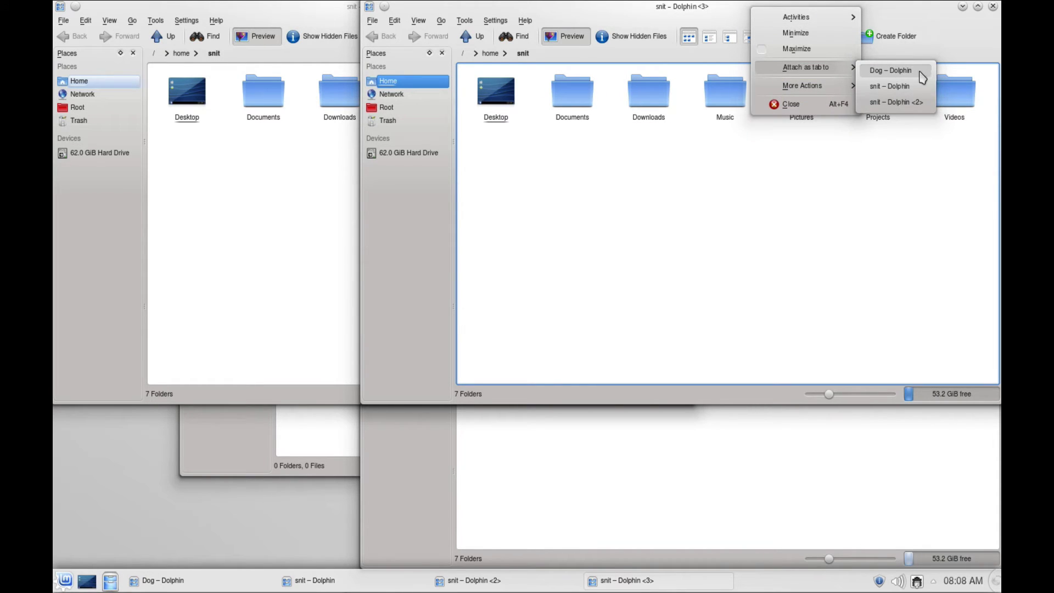
pyautogui.click(915, 73)
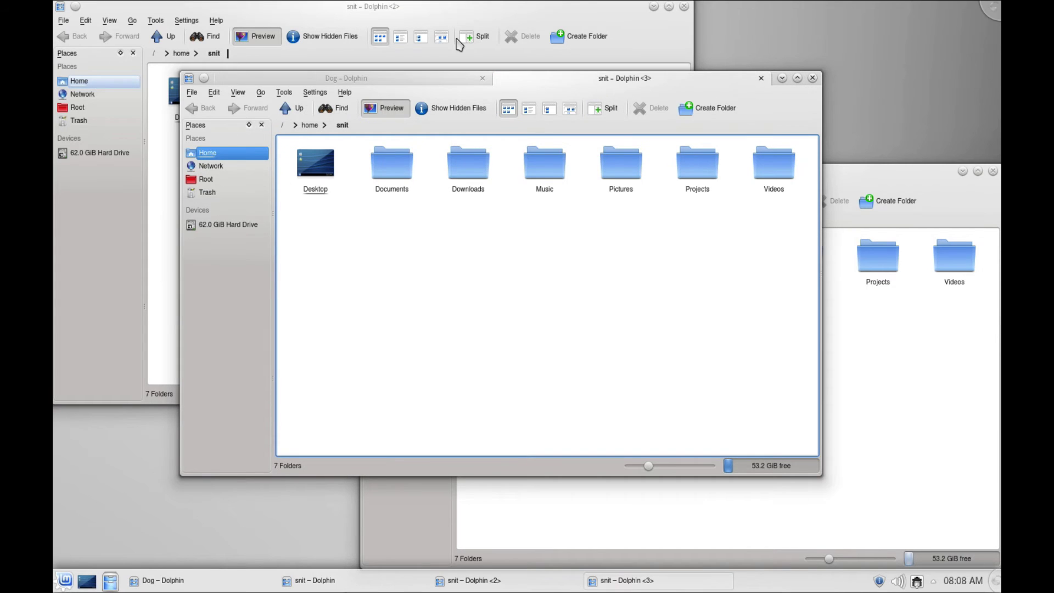
# Attach snit – Dolphin <2> and the original snit window to the Dog window as tabs
pyautogui.click(483, 8)
pyautogui.rightClick(483, 8)
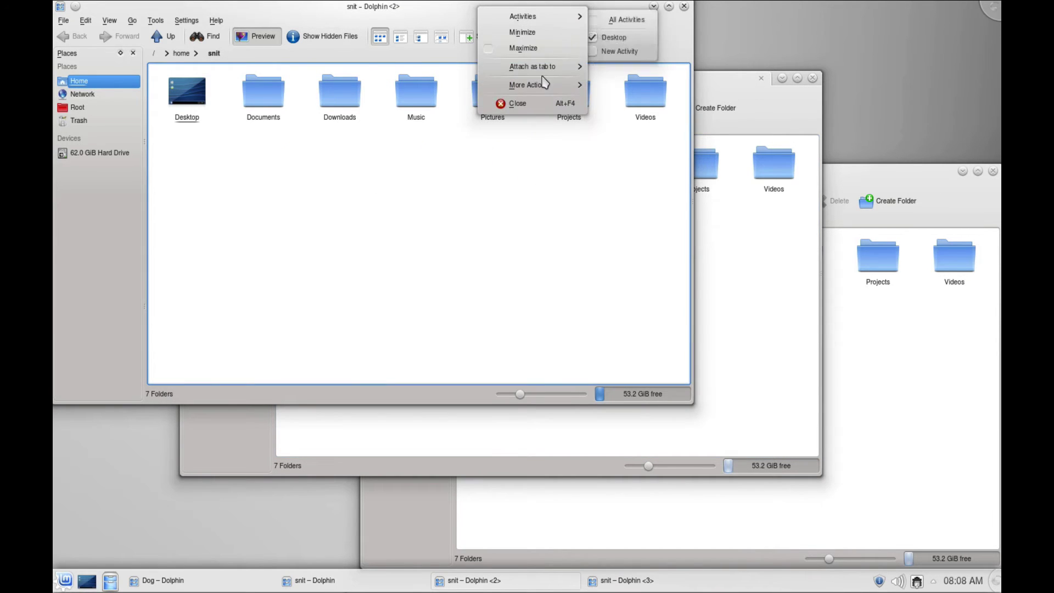
pyautogui.moveTo(541, 71)
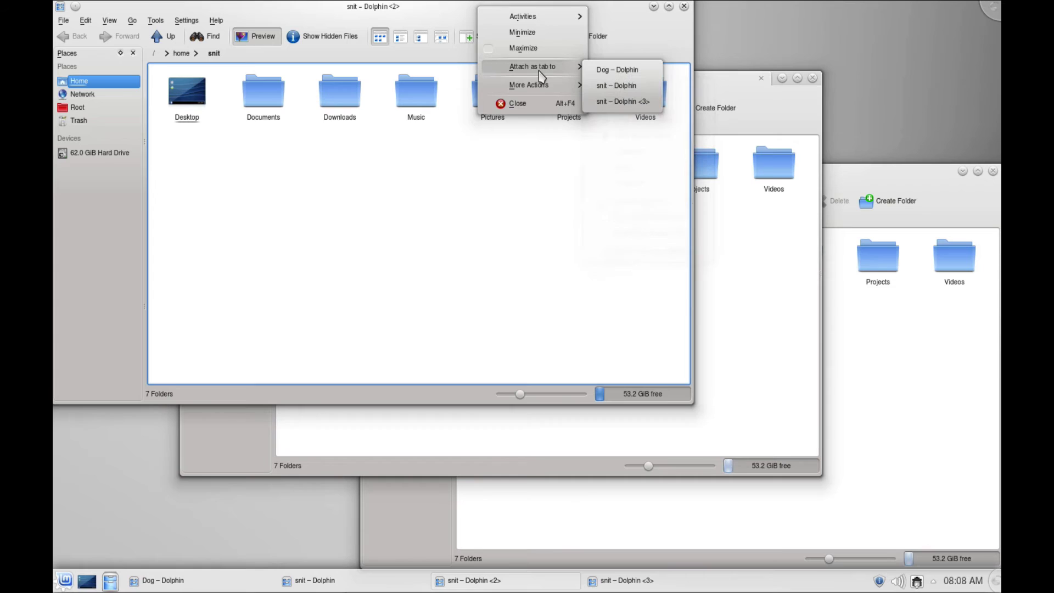
pyautogui.click(614, 70)
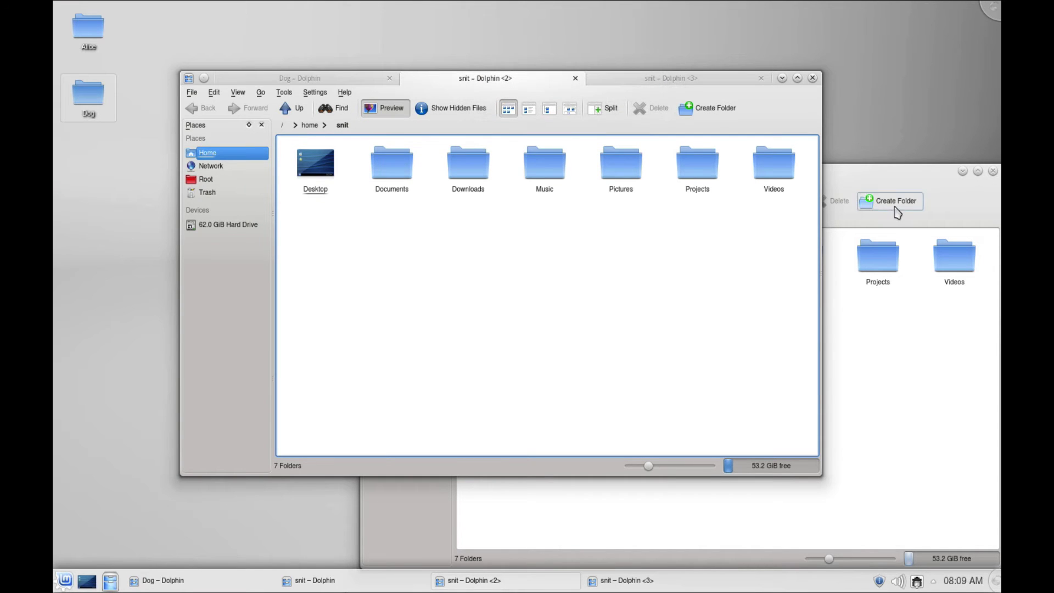
pyautogui.click(896, 177)
pyautogui.rightClick(896, 177)
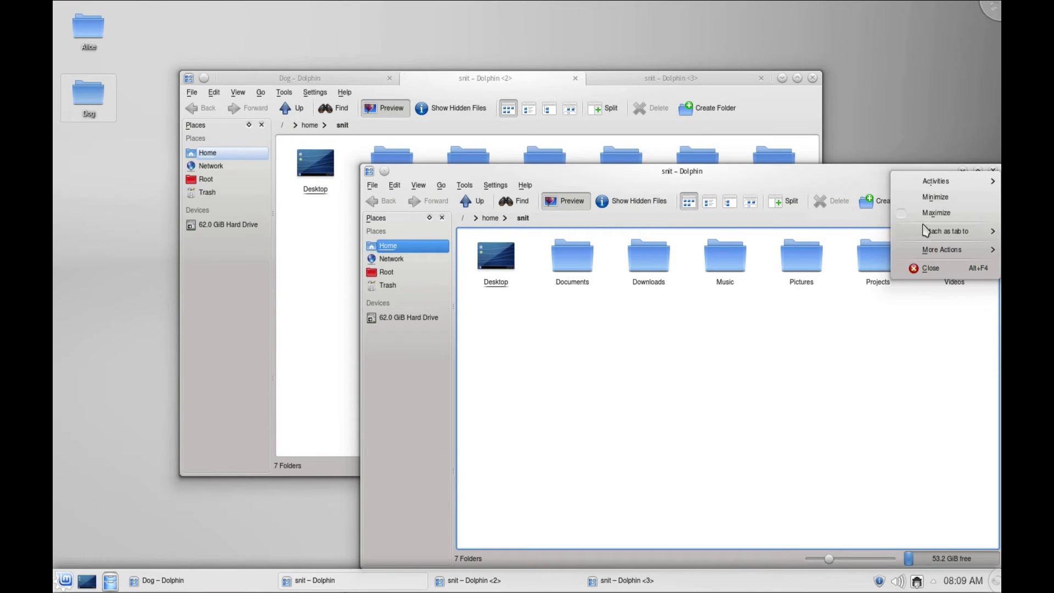
pyautogui.moveTo(922, 231)
pyautogui.click(861, 234)
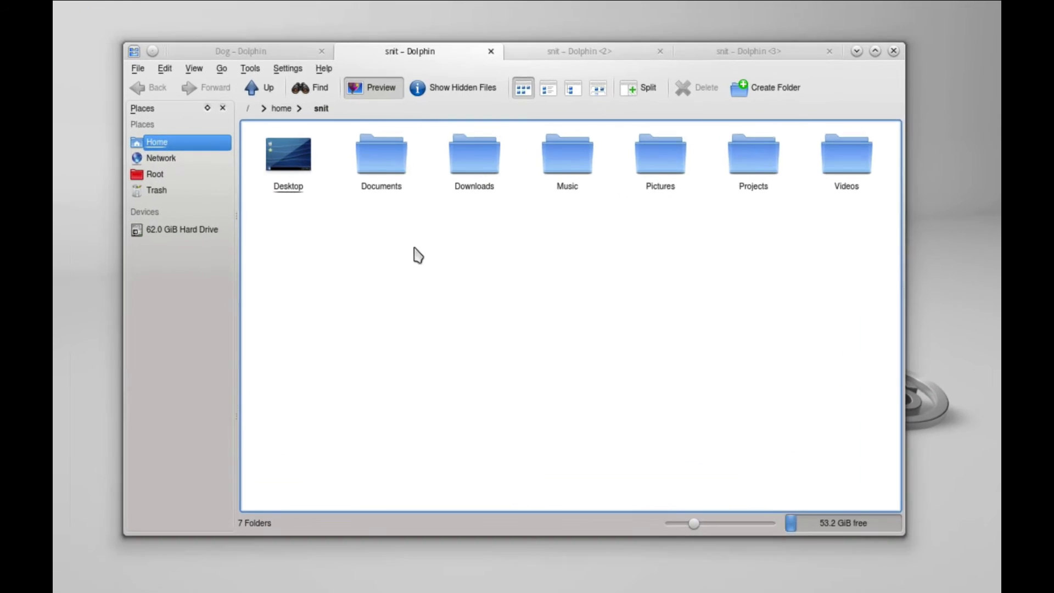
# Open the Desktop folder in the second tab
pyautogui.moveTo(374, 165)
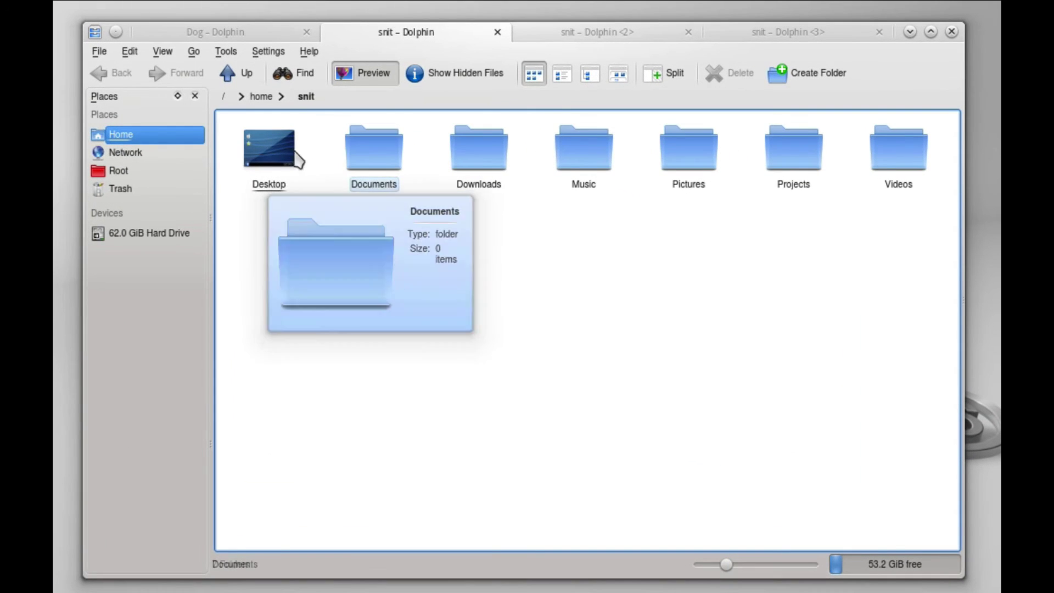
pyautogui.click(269, 151)
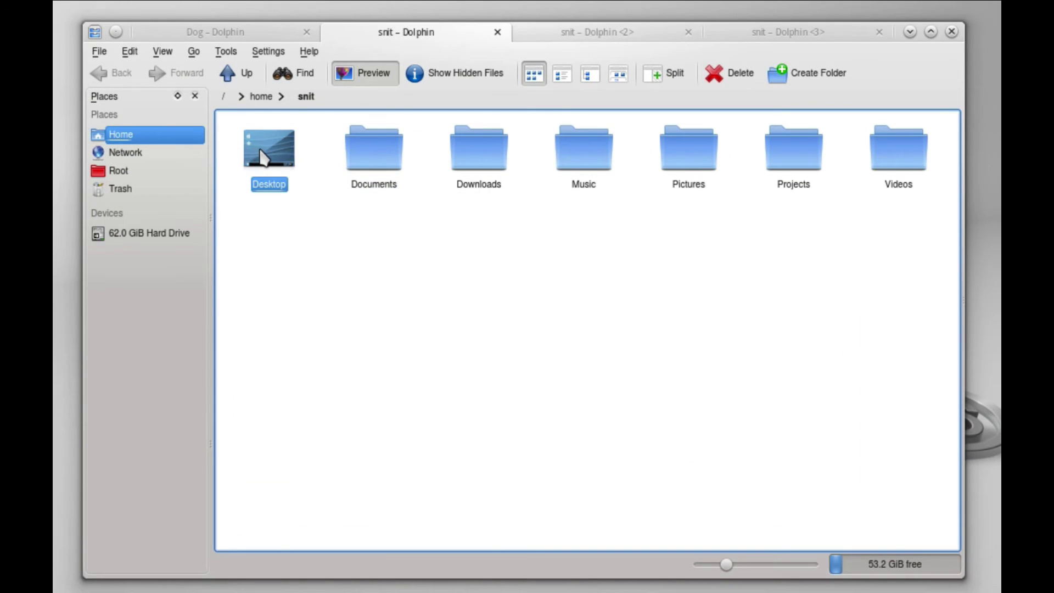
pyautogui.doubleClick(259, 156)
# Try dropping the Dog and Alice folders onto other tabs, then return to the Desktop tab
pyautogui.moveTo(371, 159); pyautogui.dragTo(631, 33)
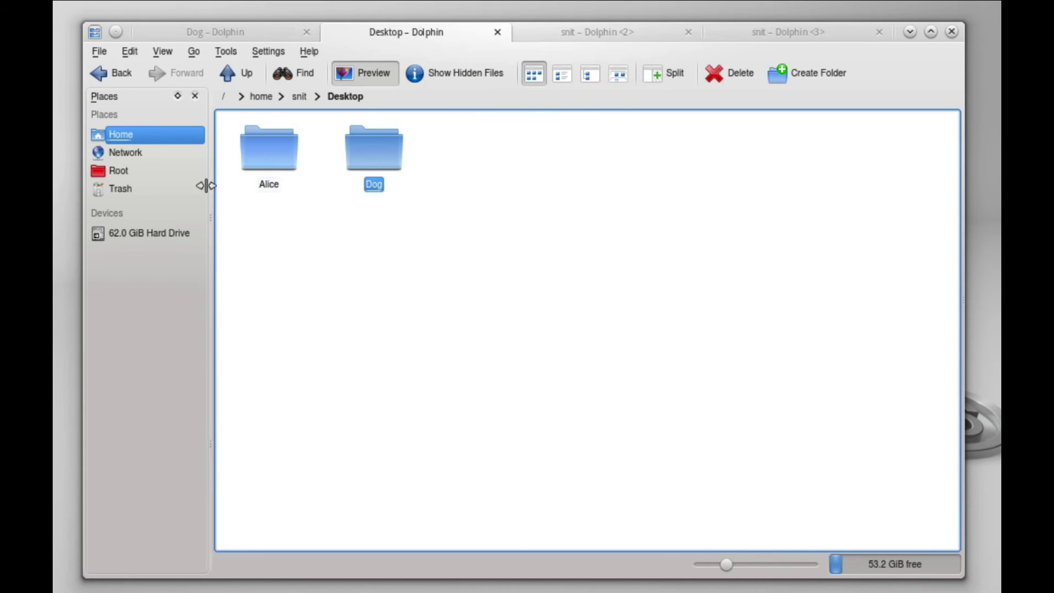
pyautogui.click(274, 163)
pyautogui.moveTo(274, 163); pyautogui.dragTo(576, 42)
pyautogui.moveTo(356, 165); pyautogui.dragTo(221, 34)
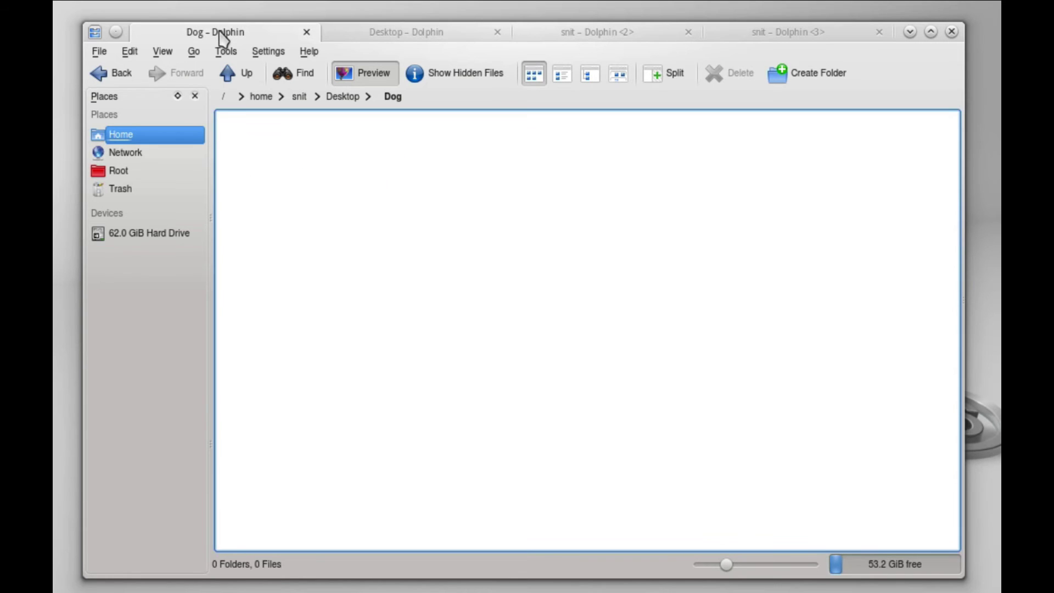
pyautogui.click(437, 39)
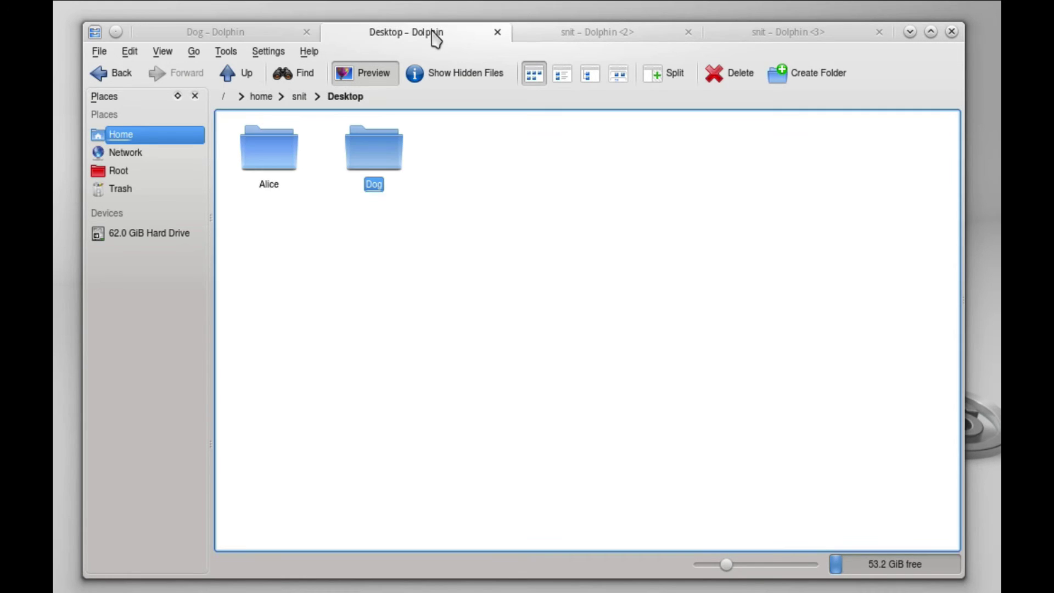
# Close the Desktop, Dog and snit – Dolphin <2> tabs
pyautogui.click(496, 32)
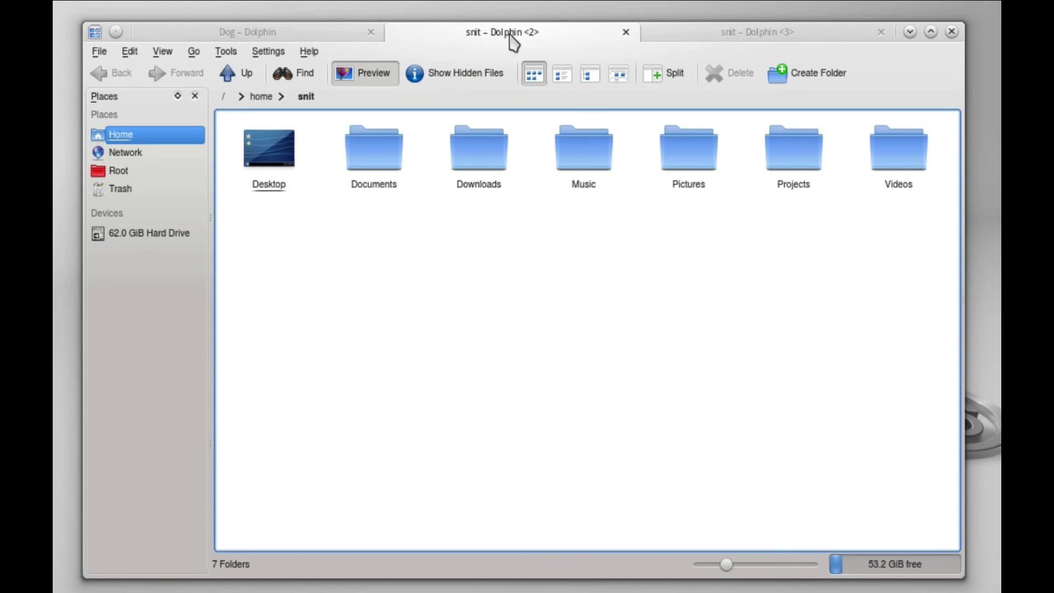
pyautogui.click(371, 33)
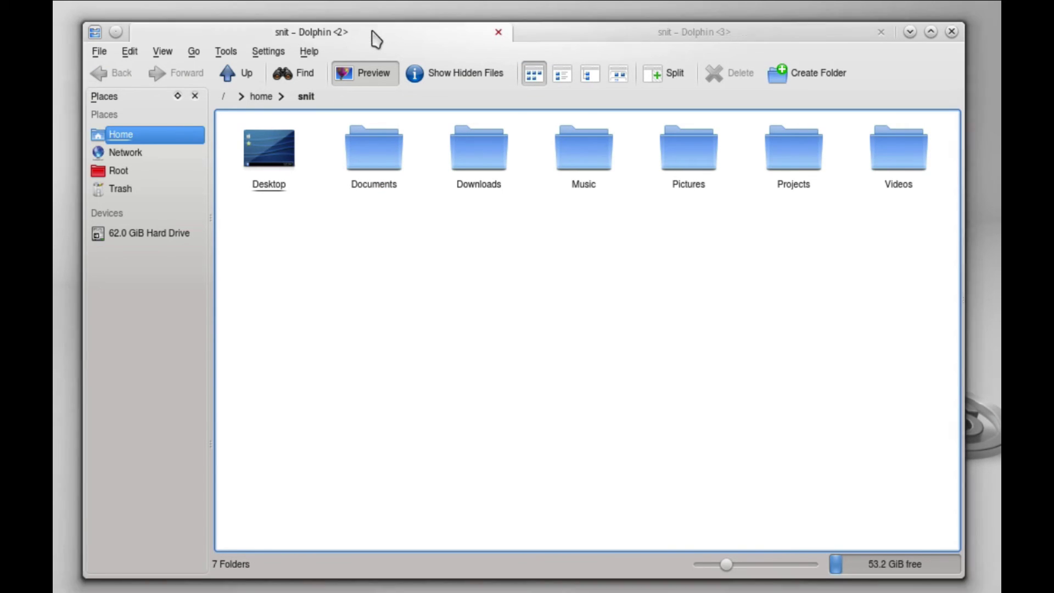
pyautogui.click(498, 33)
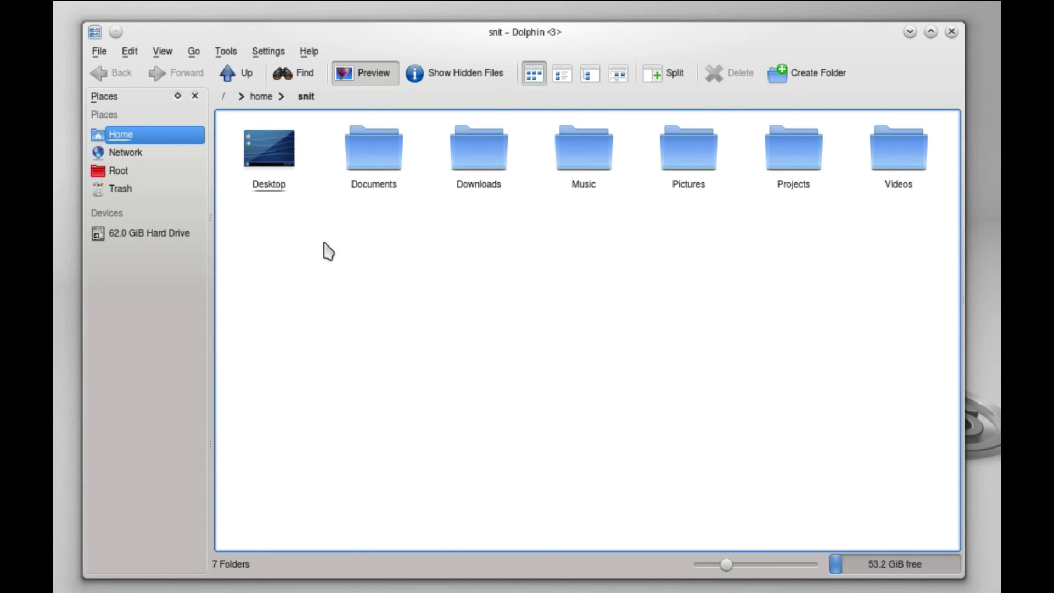
# Open new tabs with Desktop in the fourth, drag Dog onto a snit tab and cancel the drop
pyautogui.hotkey('ctrl', 't')
pyautogui.hotkey('ctrl', 't')
pyautogui.hotkey('ctrl', 't')
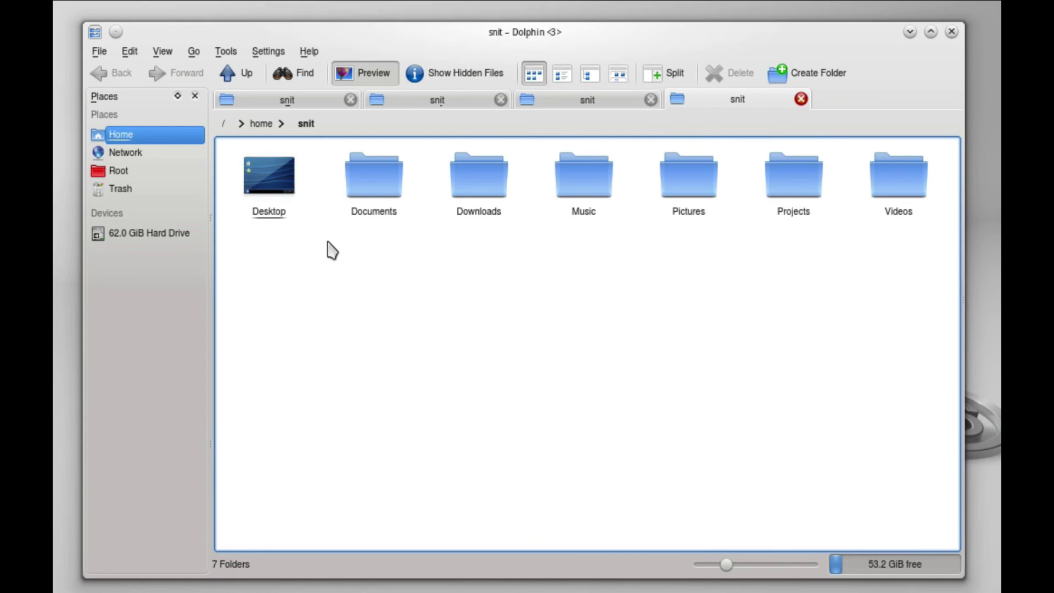
pyautogui.click(285, 181)
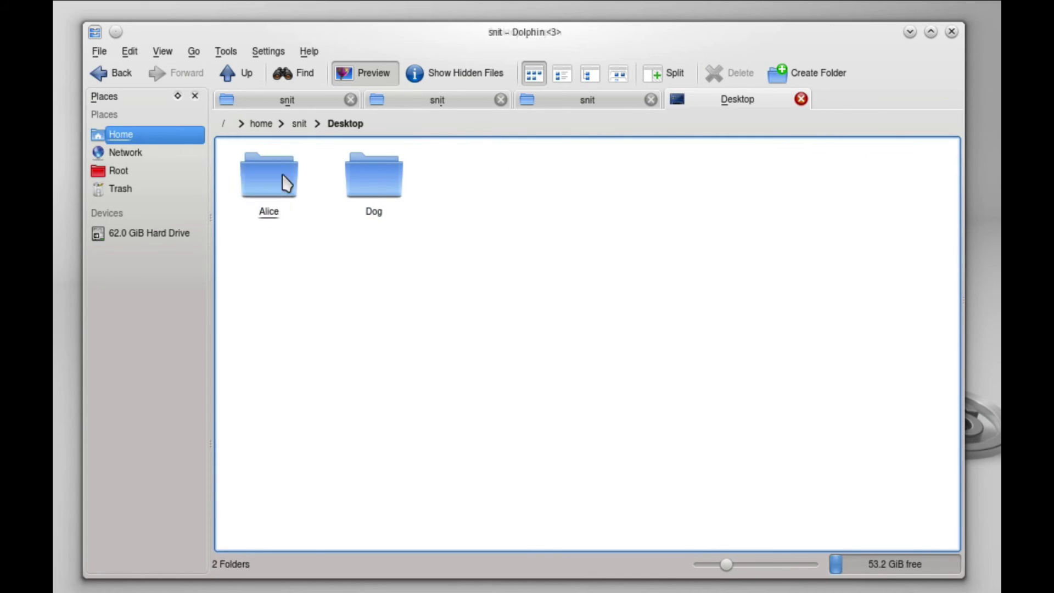
pyautogui.moveTo(369, 181); pyautogui.dragTo(589, 106)
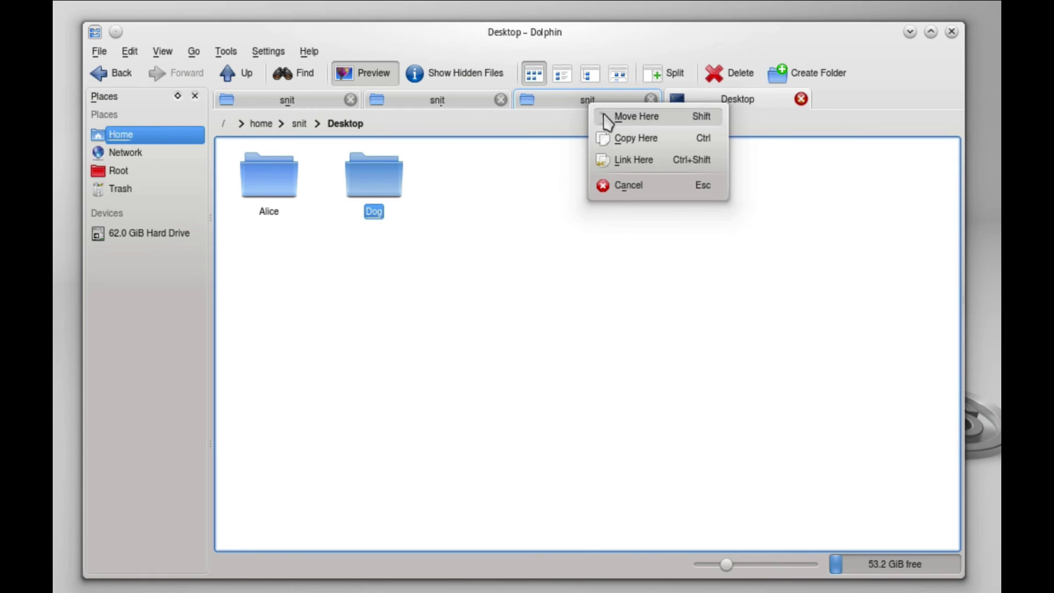
pyautogui.click(707, 188)
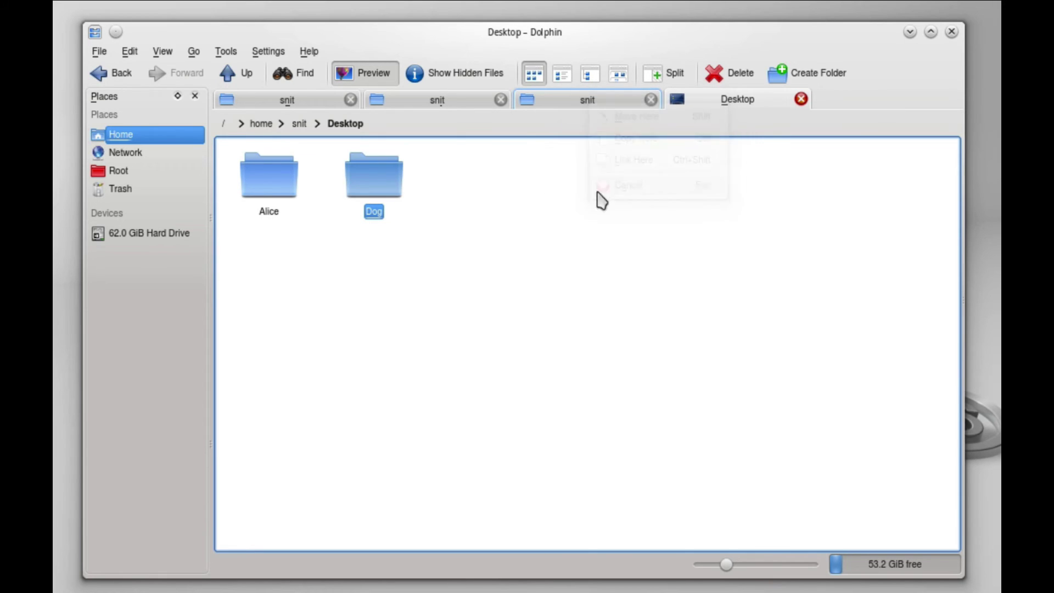
# Close the two extra snit tabs and the Desktop tab
pyautogui.click(501, 99)
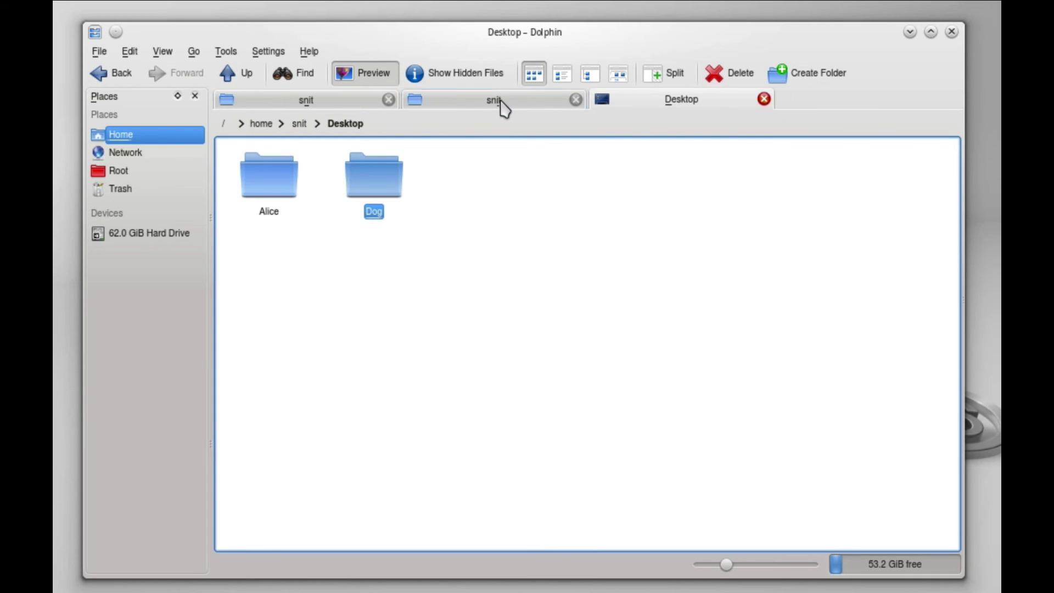
pyautogui.click(574, 101)
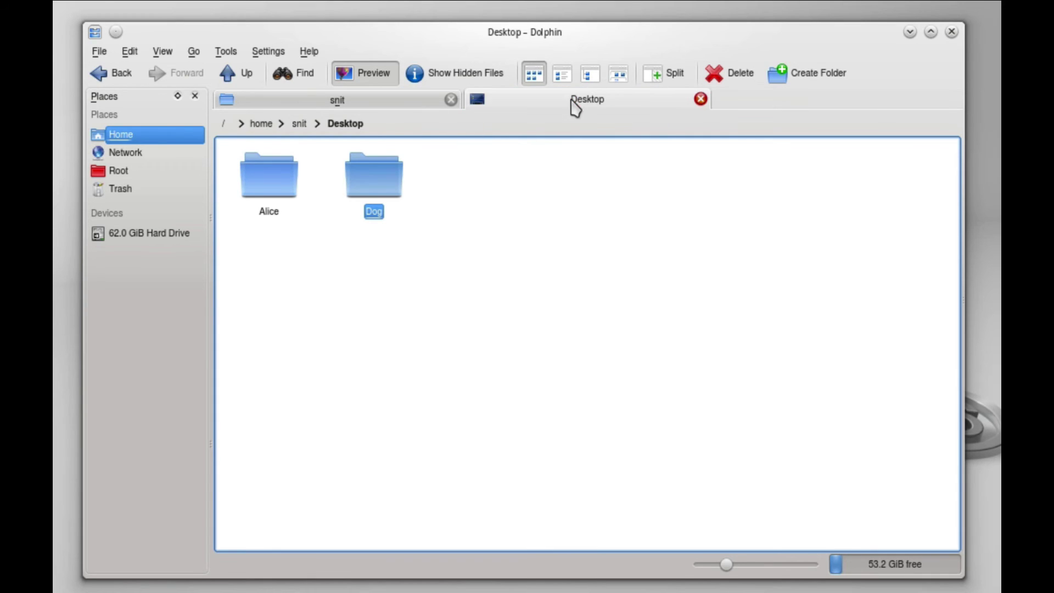
pyautogui.click(700, 99)
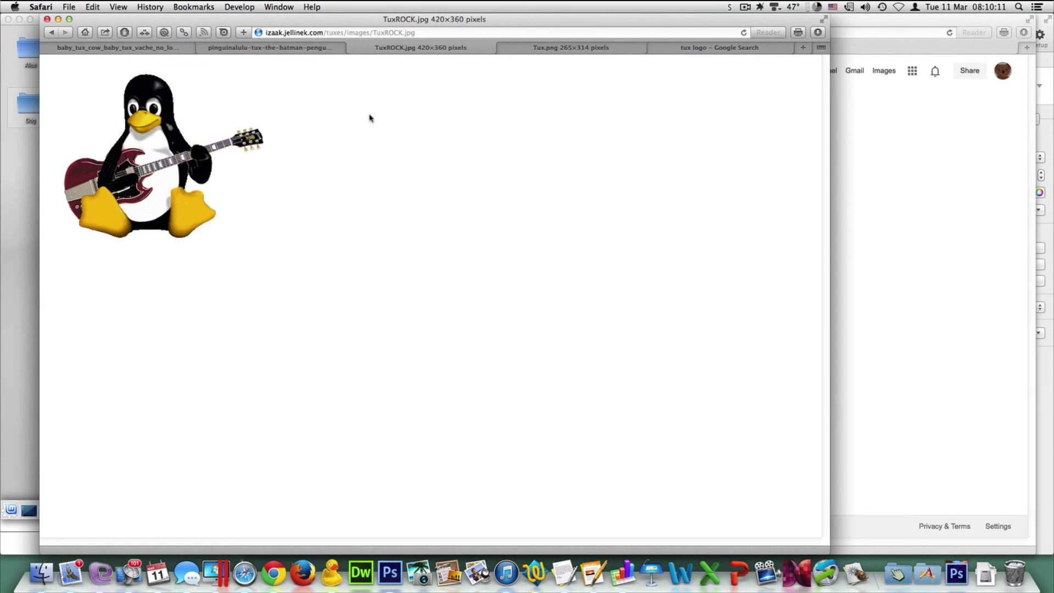
# Close Safari's Tux.png and TuxROCK.jpg tabs, then bring the Useful folder! Finder window forward
pyautogui.click(530, 51)
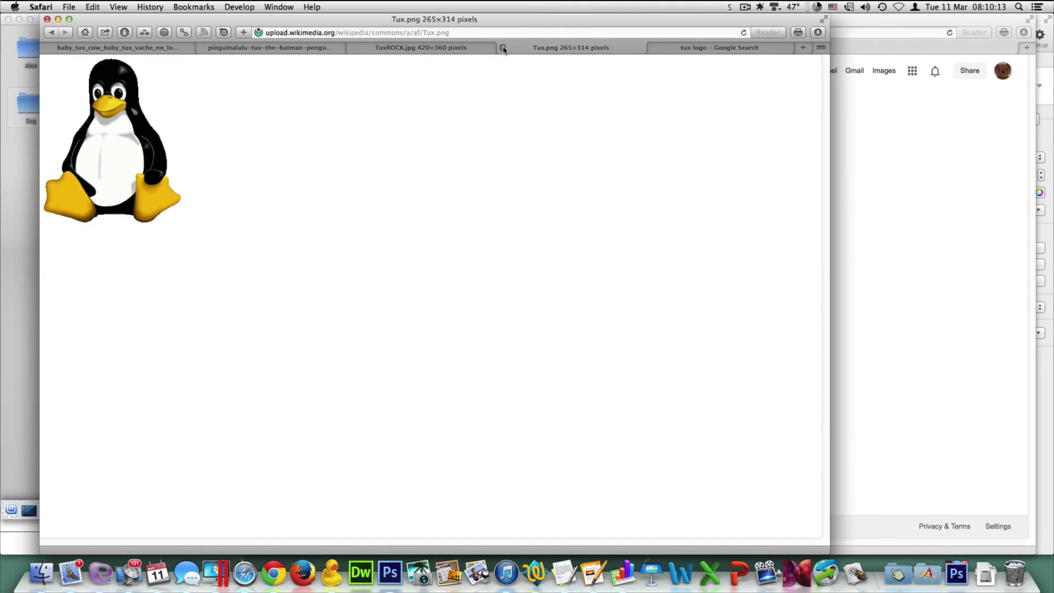
pyautogui.click(502, 48)
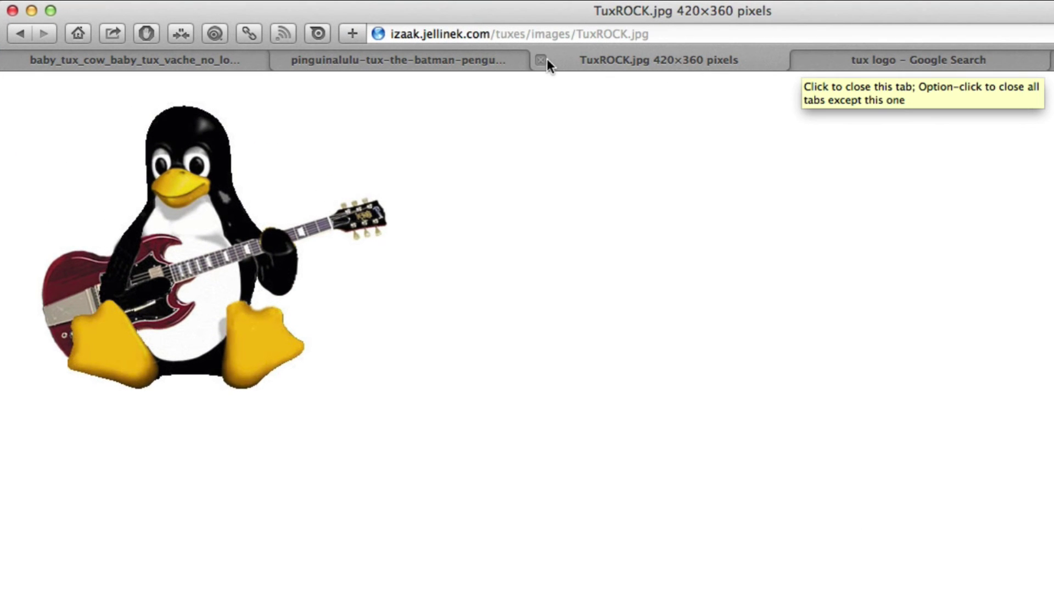
pyautogui.click(542, 58)
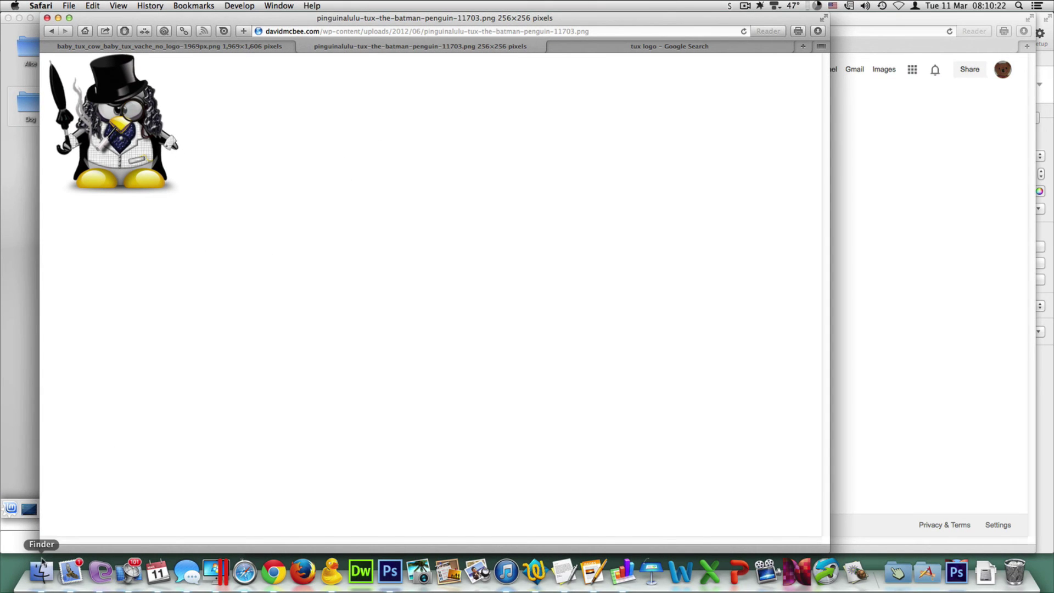
pyautogui.click(41, 559)
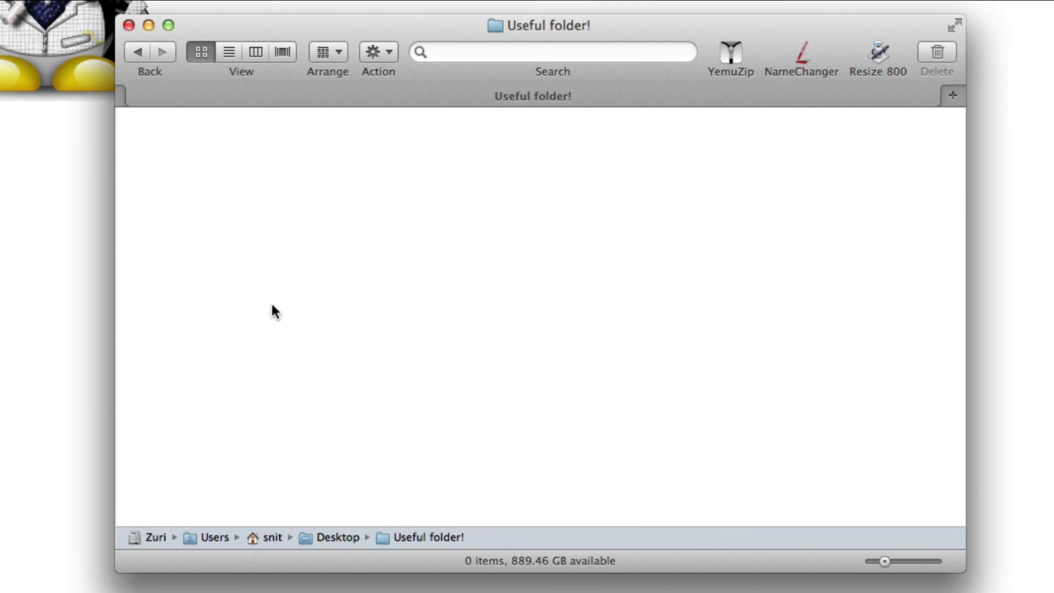
# Open and close two Finder Downloads tabs, close Finder, and open the batman penguin in Photoshop
pyautogui.press('super+t')
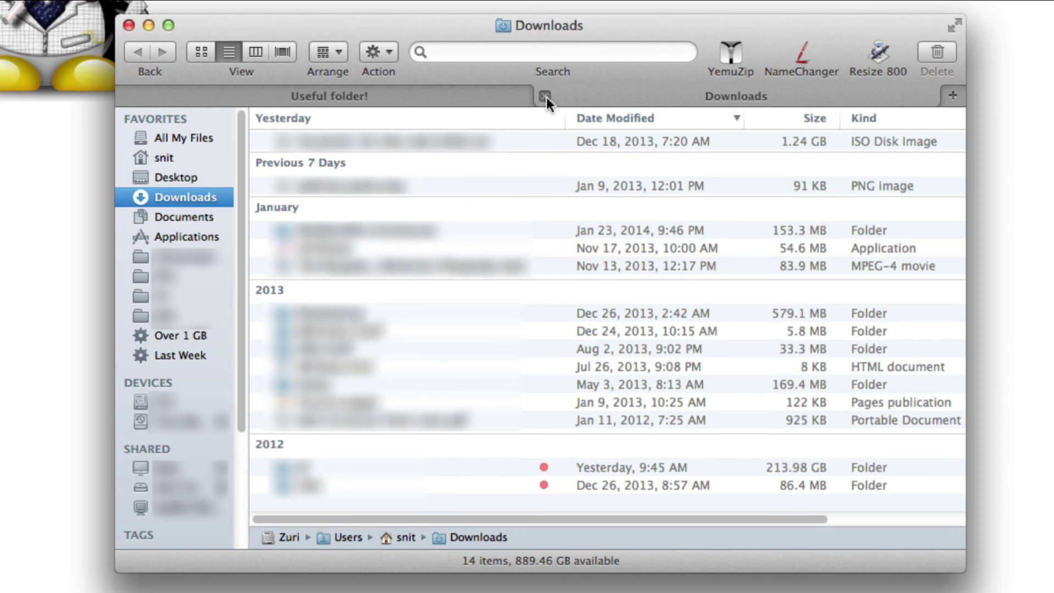
pyautogui.press('super+t')
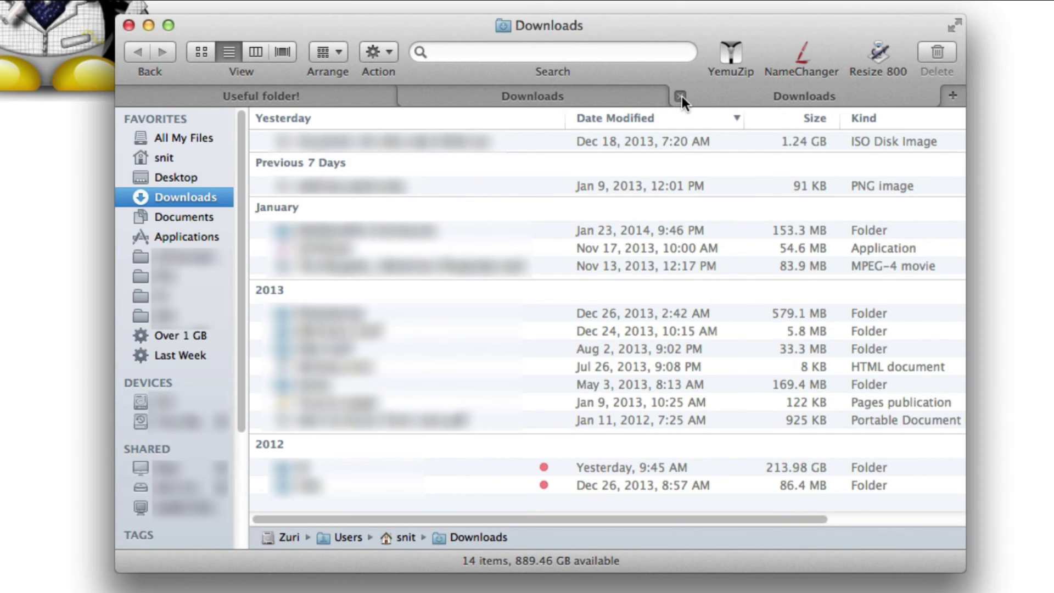
pyautogui.click(681, 97)
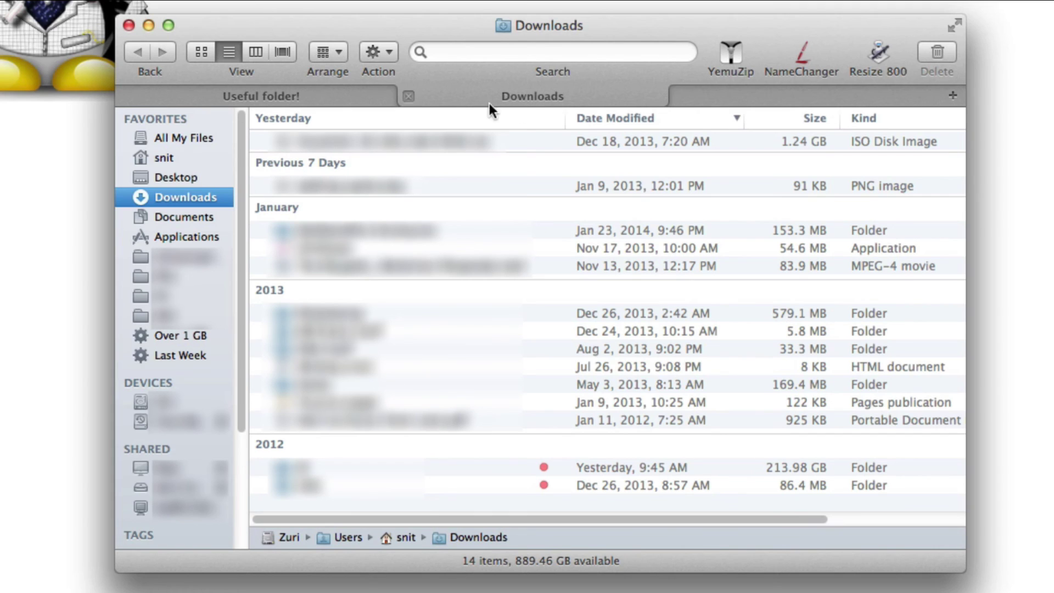
pyautogui.click(410, 93)
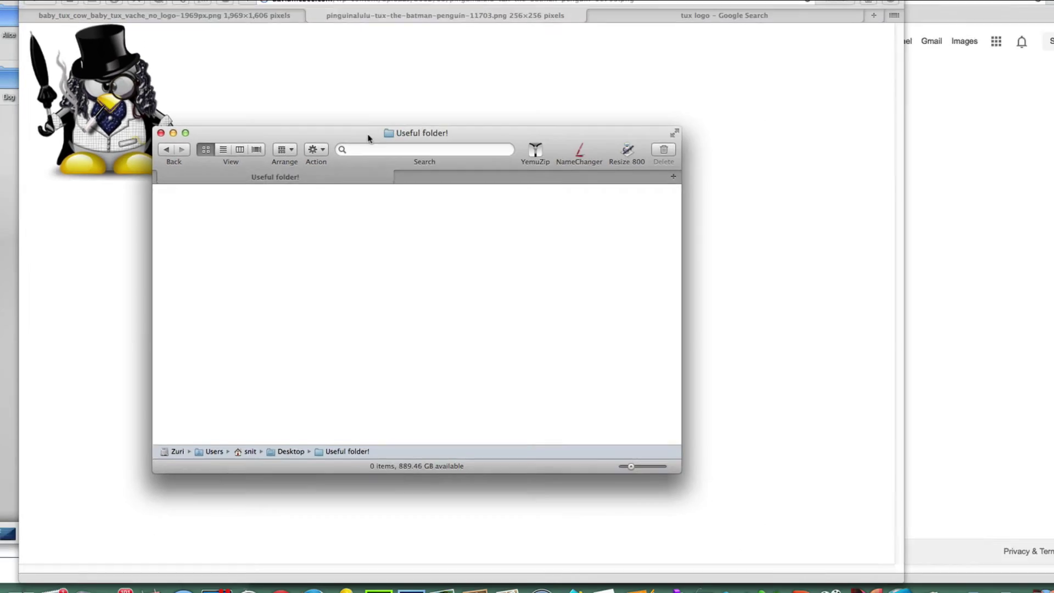
pyautogui.press('super+w')
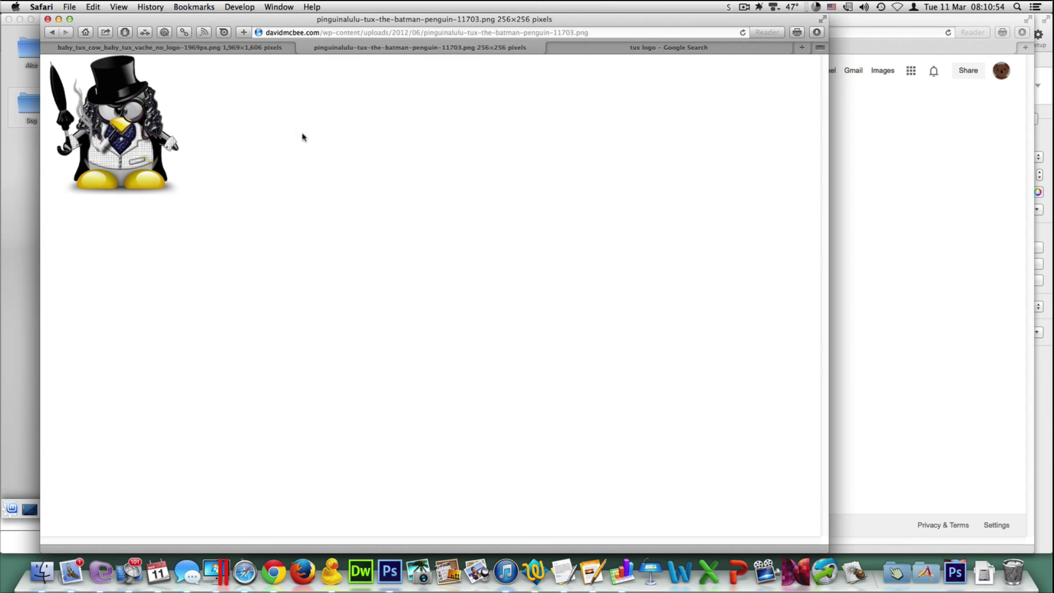
pyautogui.moveTo(120, 130); pyautogui.dragTo(388, 572)
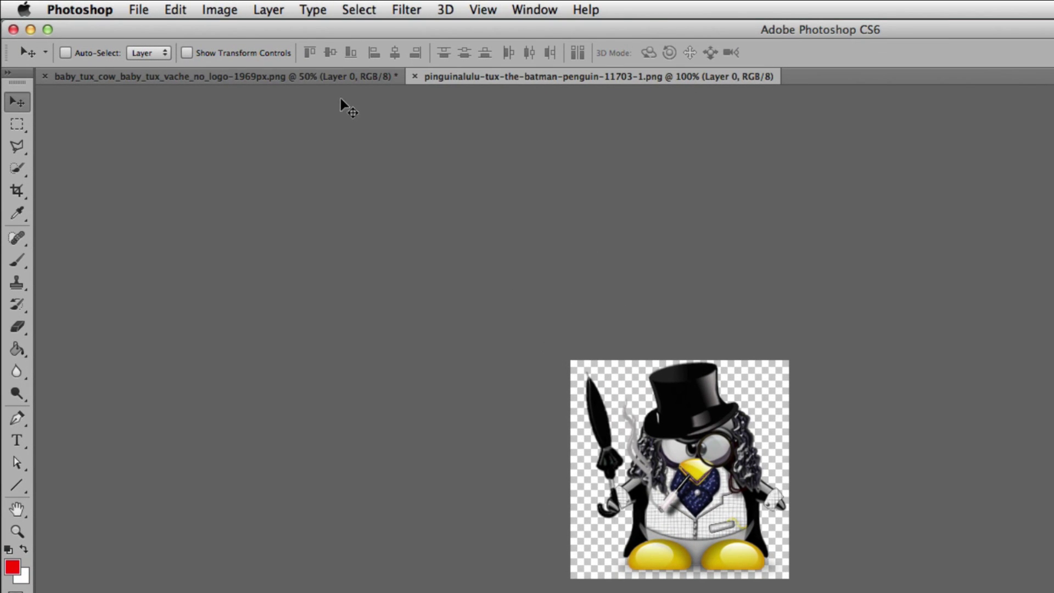
# Drag the batman penguin layer into the baby_tux_cow document, over the cow's left eye
pyautogui.click(331, 72)
pyautogui.click(505, 78)
pyautogui.moveTo(690, 463); pyautogui.dragTo(653, 413)
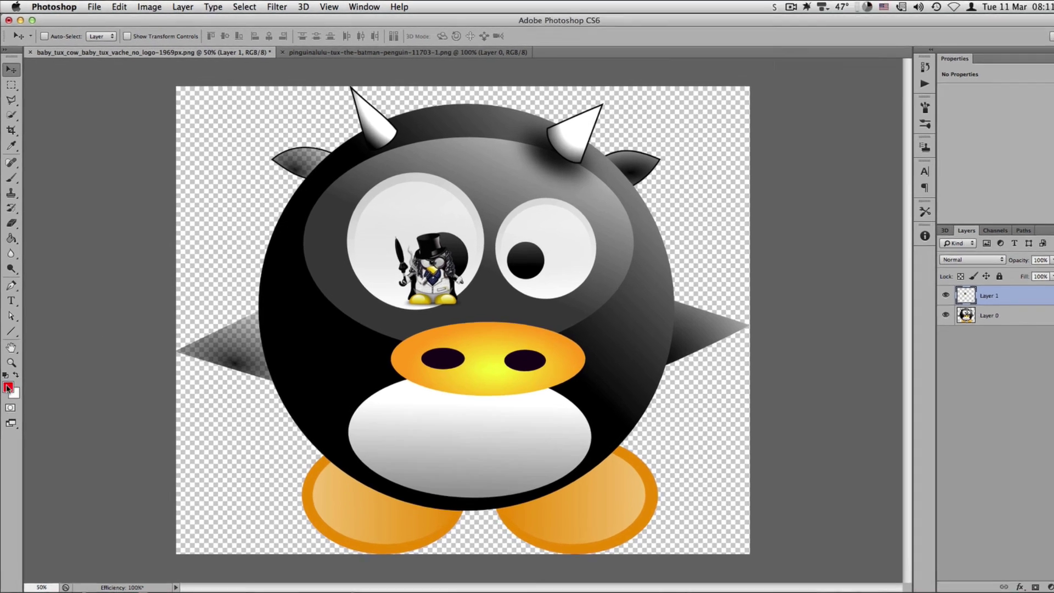
pyautogui.click(7, 365)
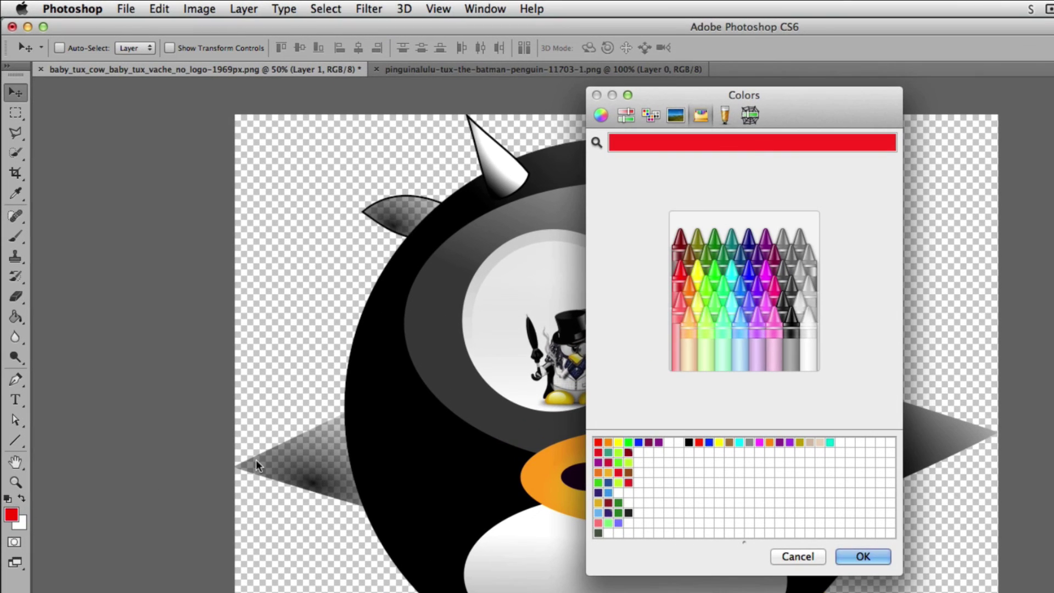
pyautogui.click(784, 552)
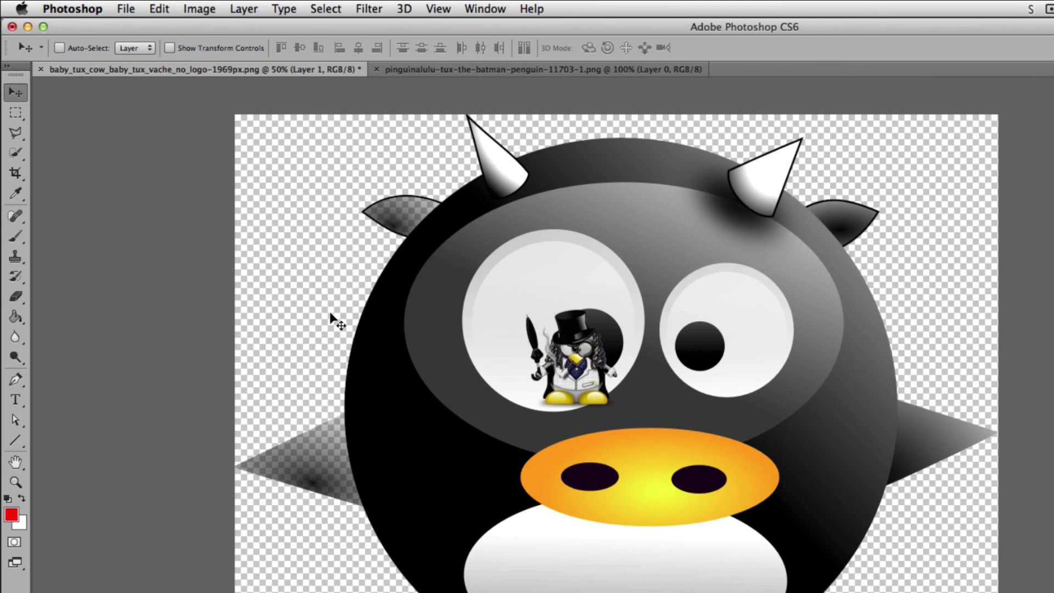
# Set Color Picker to Adobe in Photoshop's General preferences and confirm
pyautogui.click(74, 8)
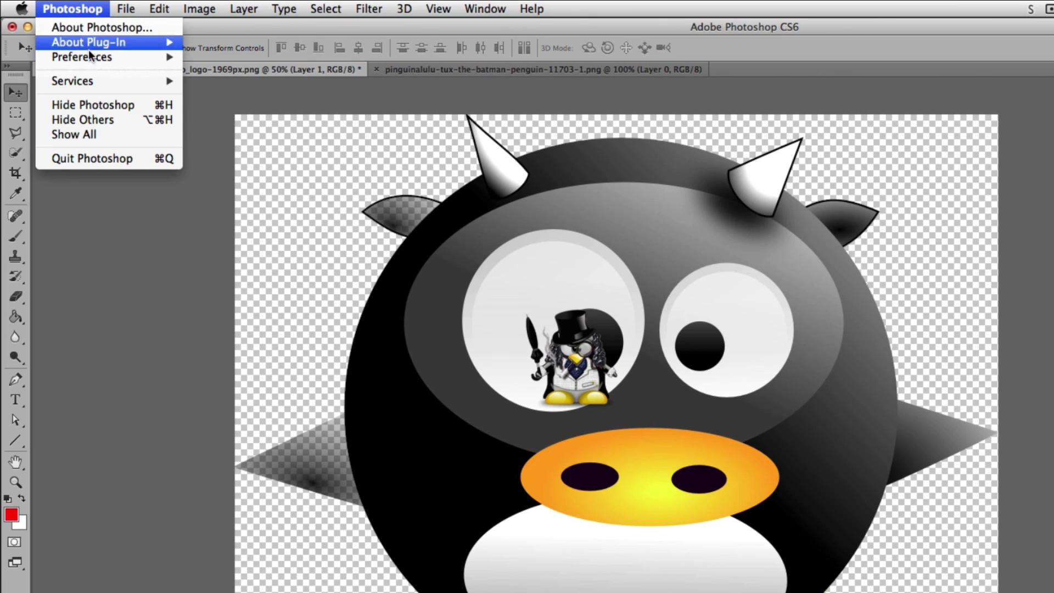
pyautogui.moveTo(135, 55)
pyautogui.click(221, 55)
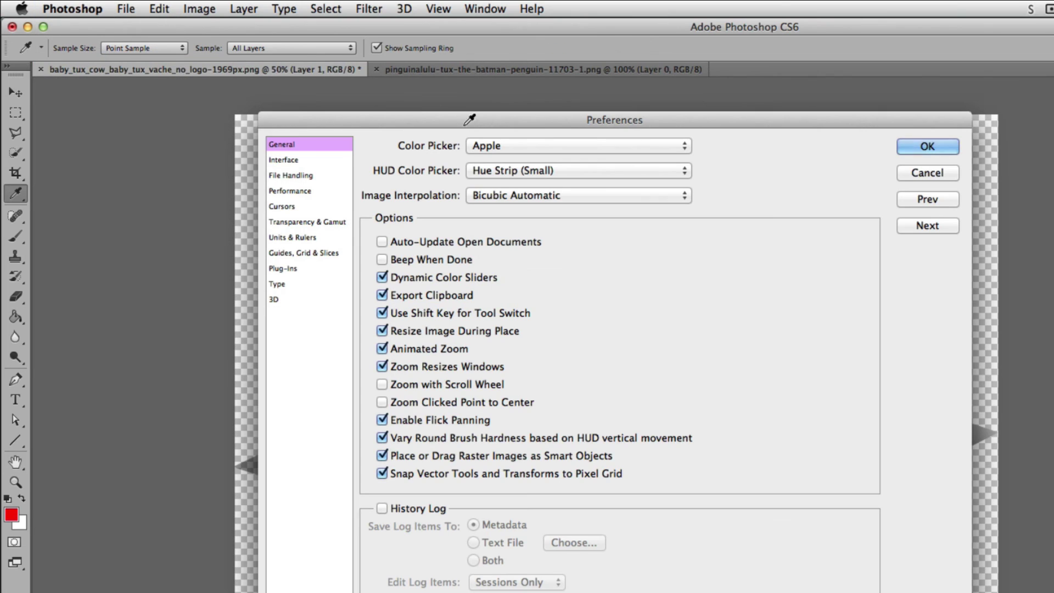
pyautogui.click(499, 146)
pyautogui.click(501, 160)
pyautogui.click(927, 147)
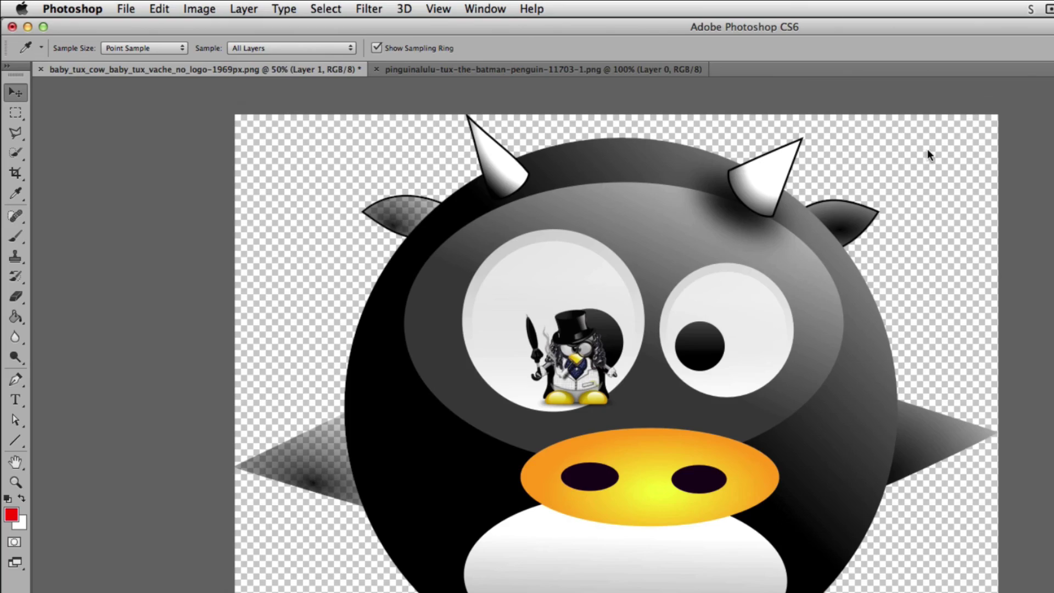
# Check the foreground colour picker, close it unchanged, and return to the Move tool
pyautogui.click(11, 515)
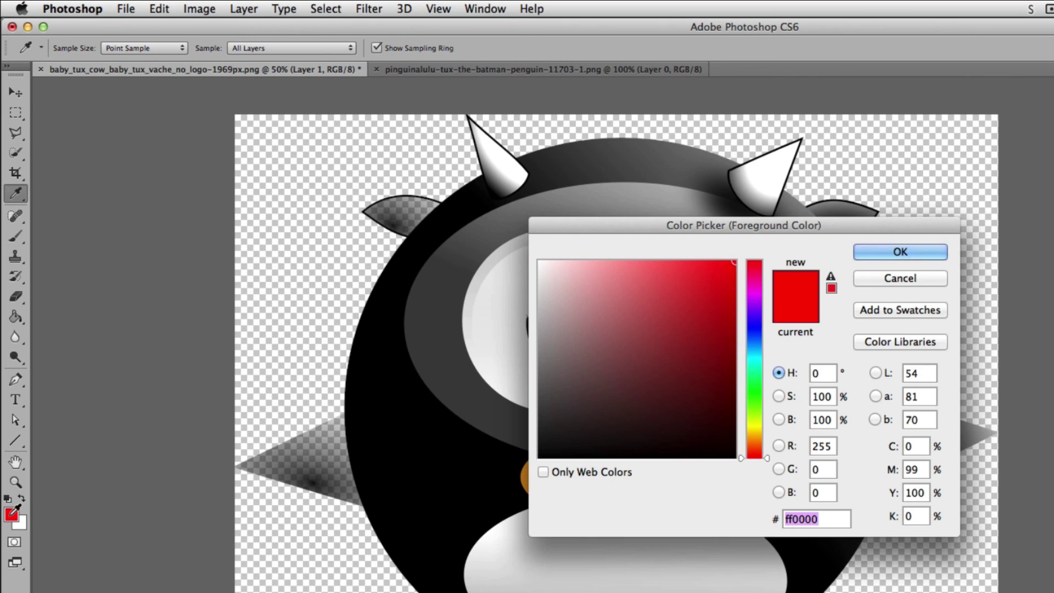
pyautogui.click(885, 276)
pyautogui.press('v')
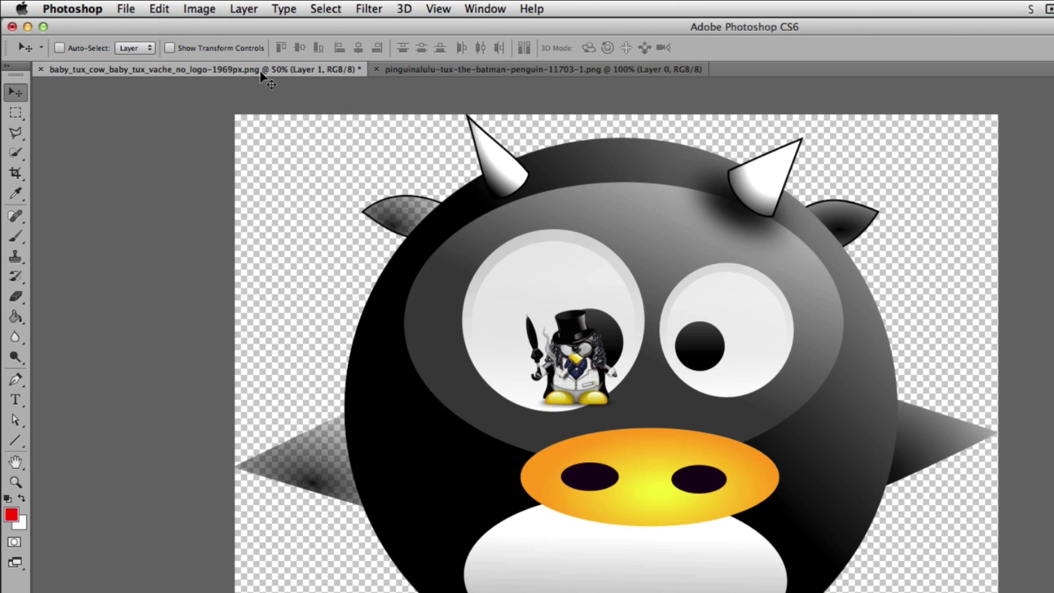
# Reopen General preferences, keep the Adobe colour picker, and confirm
pyautogui.click(82, 9)
pyautogui.moveTo(159, 60)
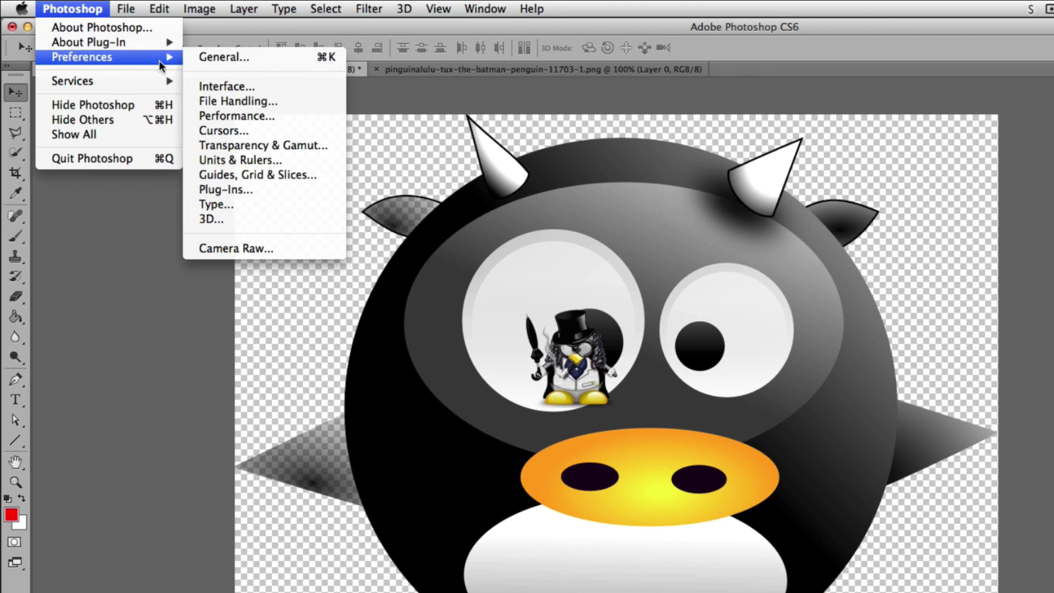
pyautogui.click(222, 57)
pyautogui.click(505, 147)
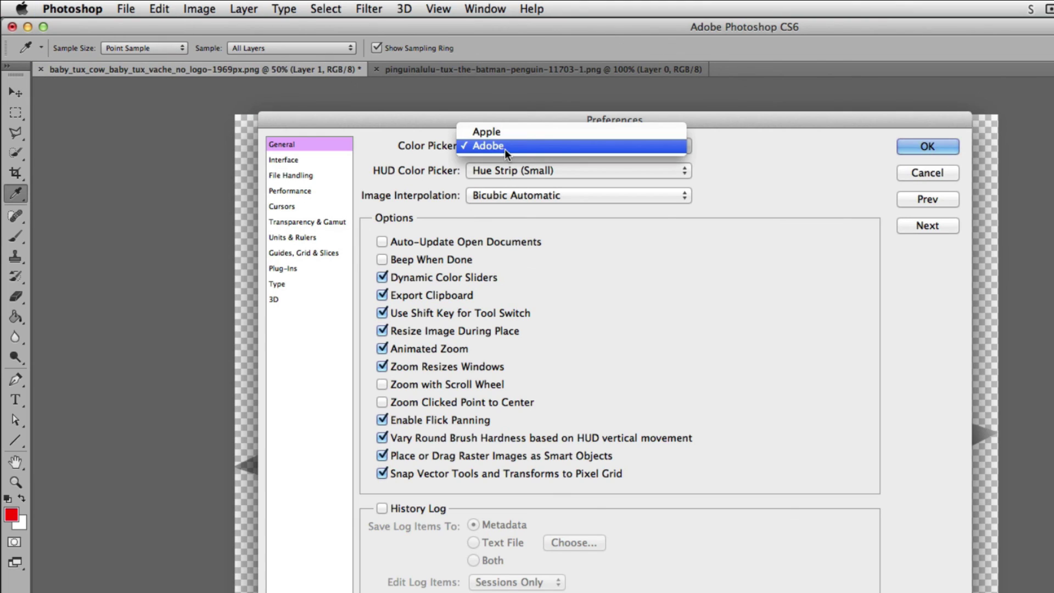
pyautogui.click(505, 134)
pyautogui.click(915, 144)
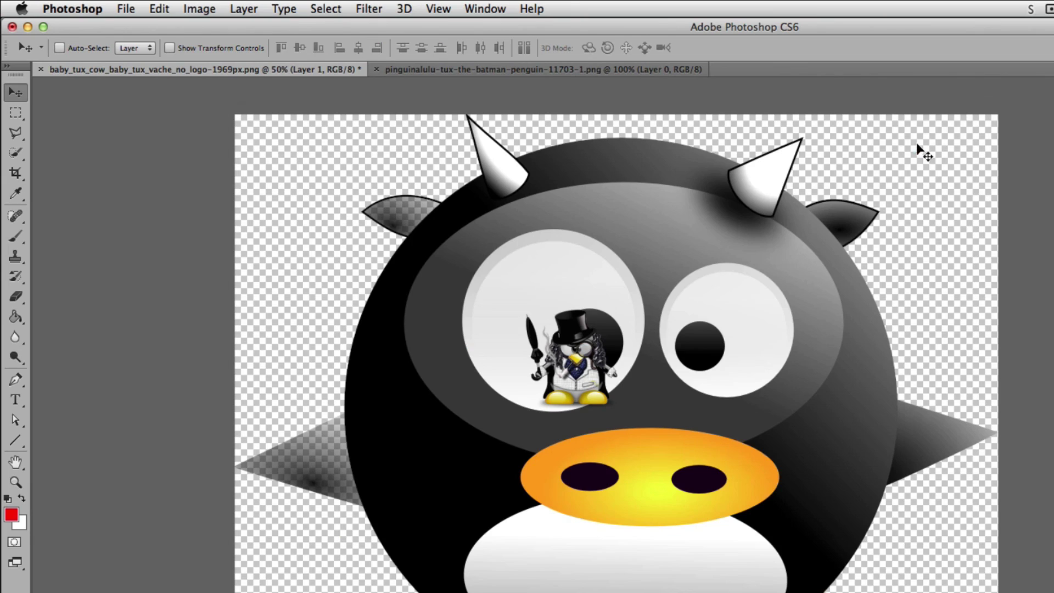